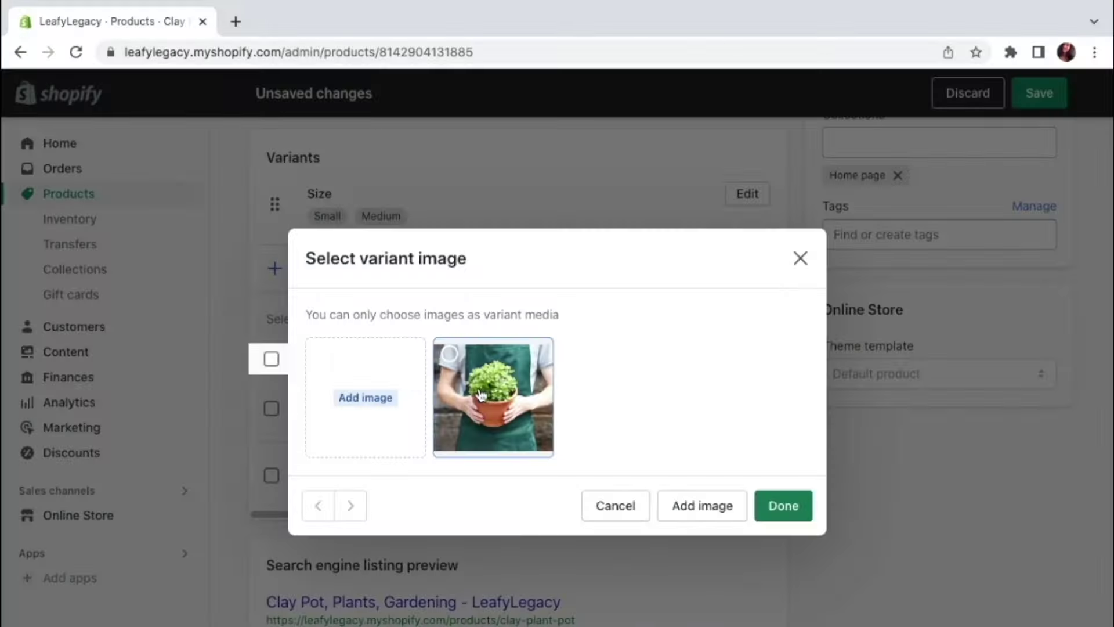
# - Confirm the plant photo as the variant image and save the product changes
pyautogui.click(480, 395)
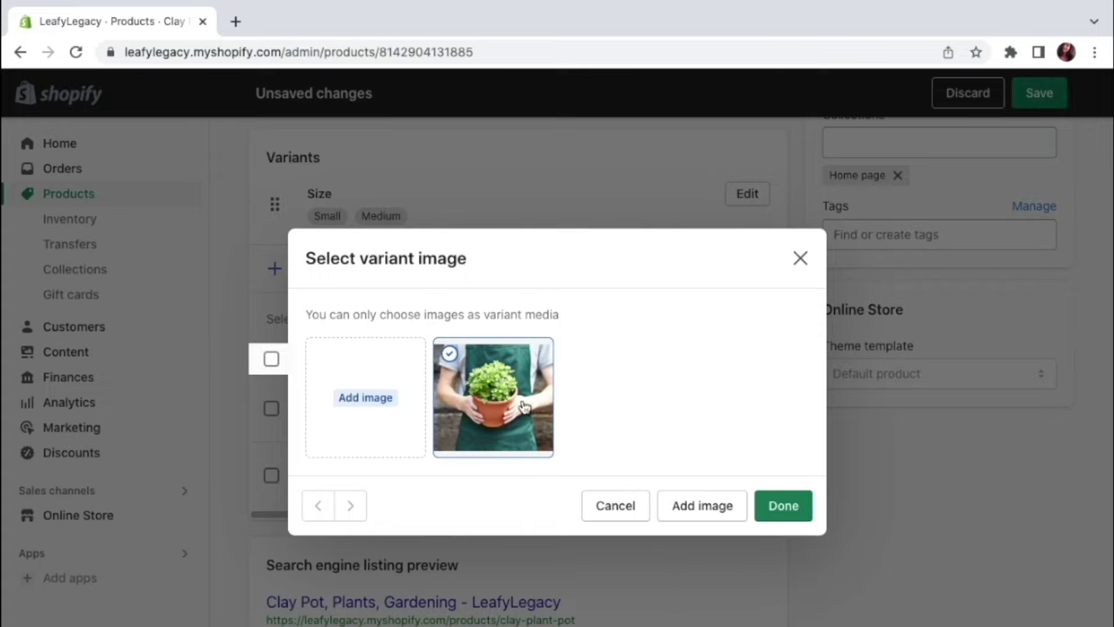
pyautogui.click(782, 506)
pyautogui.scroll(5, 783, 509)
pyautogui.scroll(5, 782, 508)
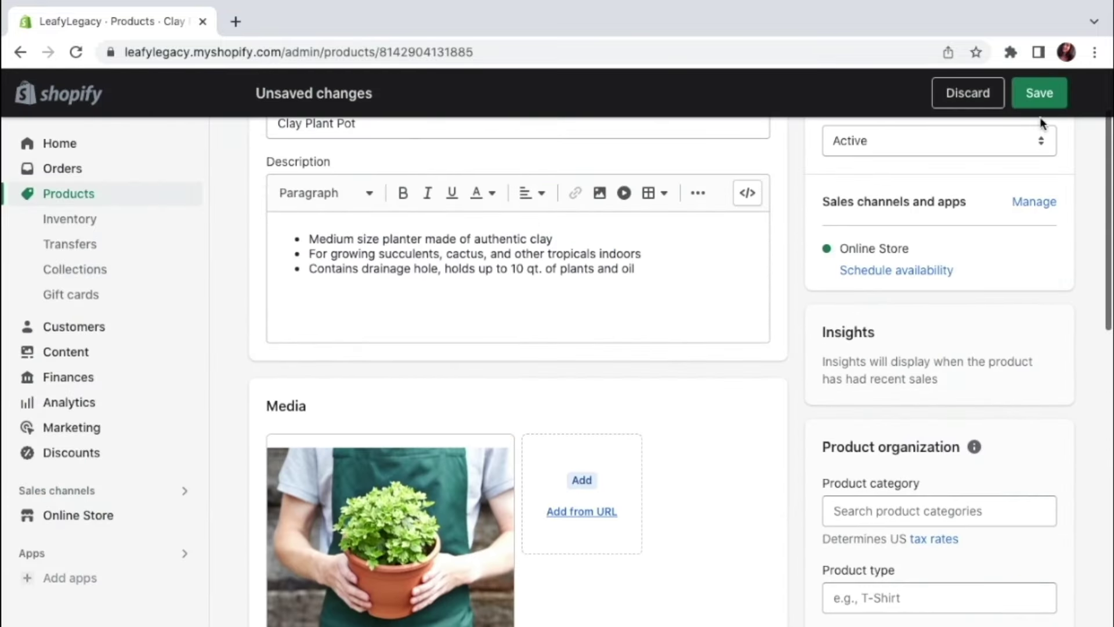
pyautogui.click(1039, 95)
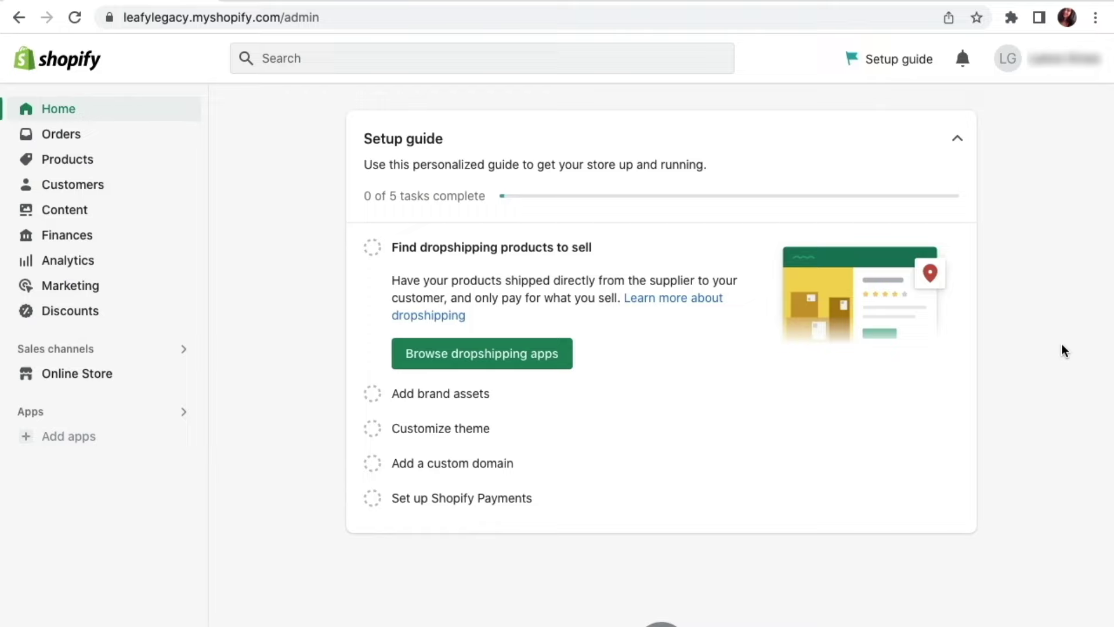
# - From Products, add a new product and title it 'Clay Plant Pot'
pyautogui.click(130, 163)
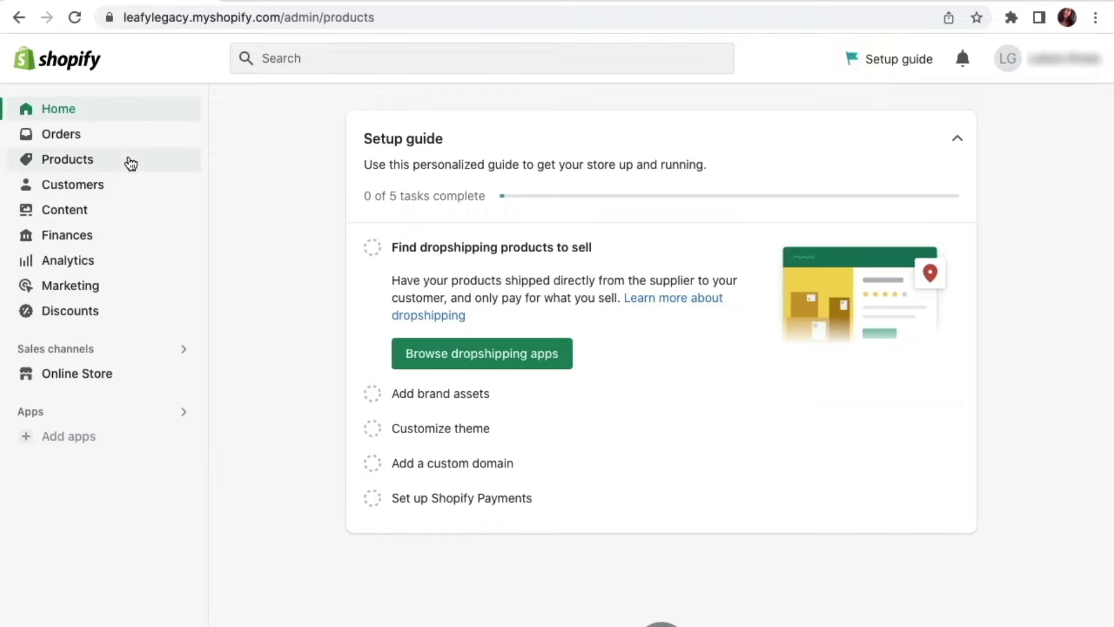
pyautogui.click(768, 476)
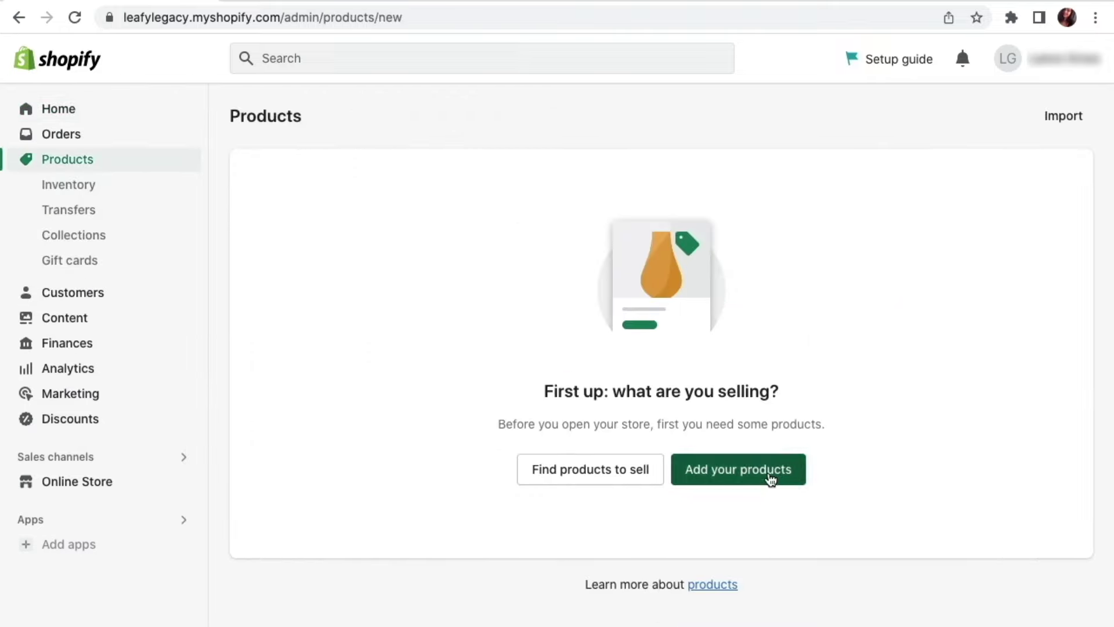
pyautogui.click(617, 199)
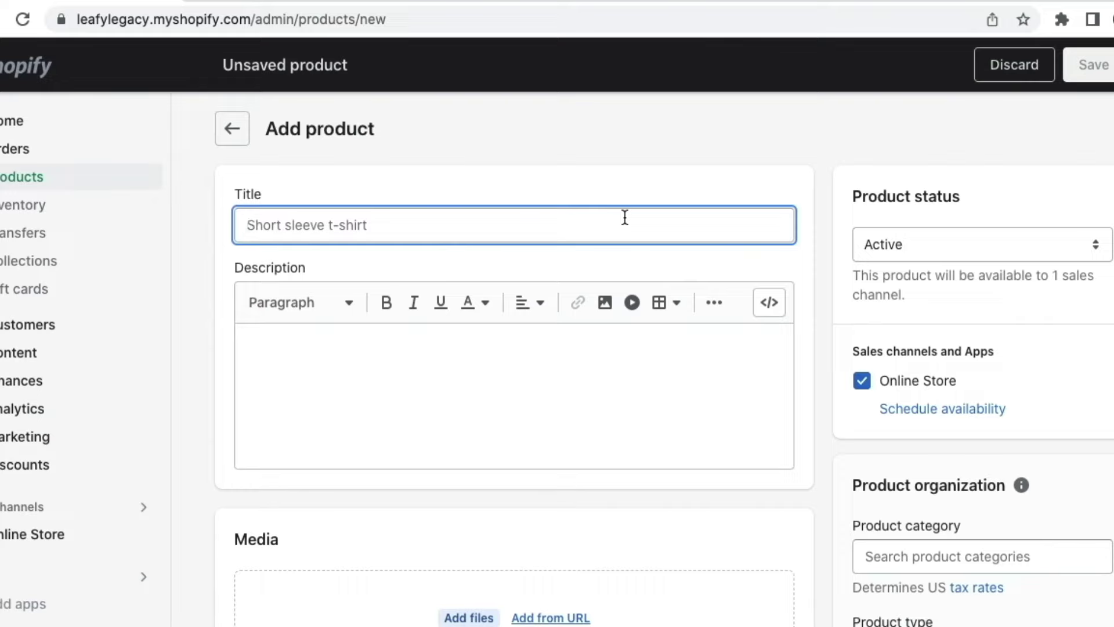
pyautogui.write('Clay Plant Pot')
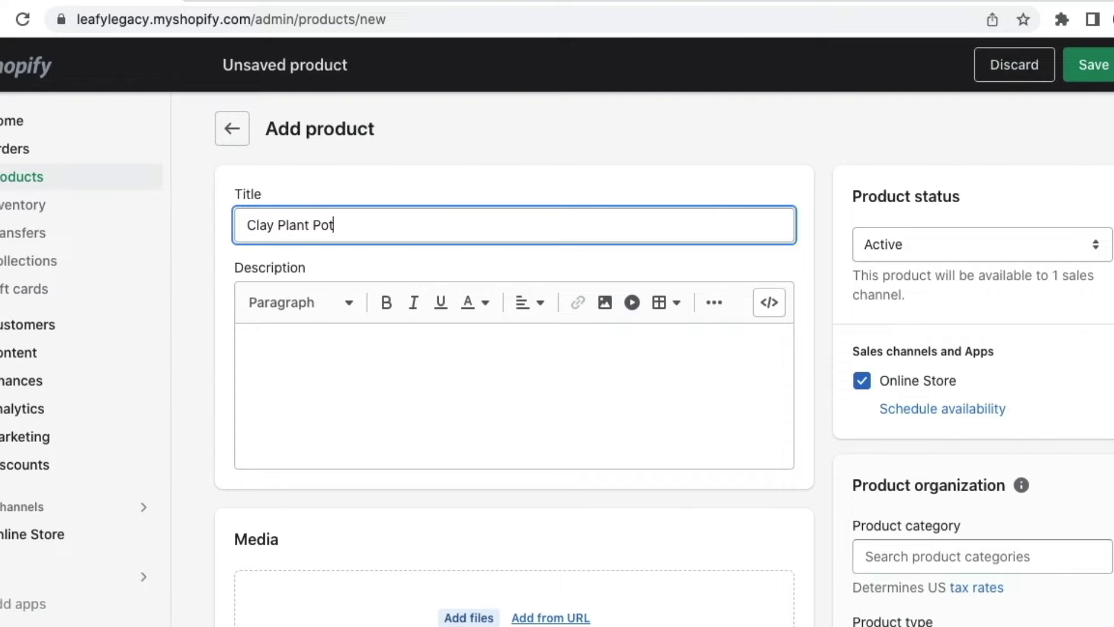
# - Write a three-bullet description and set the category to Pots & Planters
pyautogui.click(366, 363)
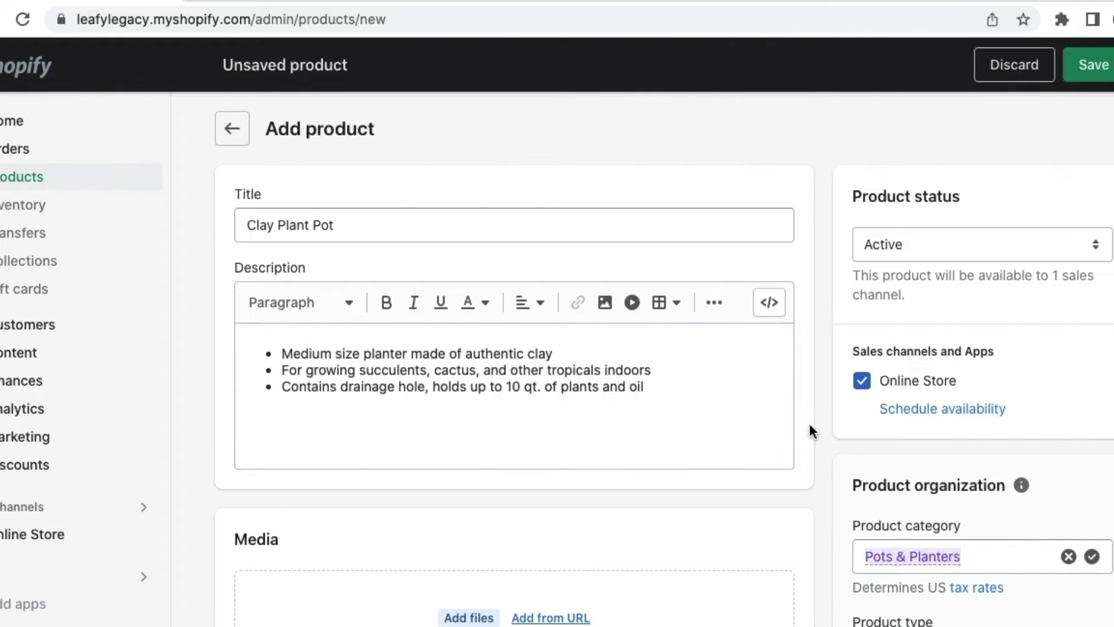
pyautogui.scroll(-4, 809, 426)
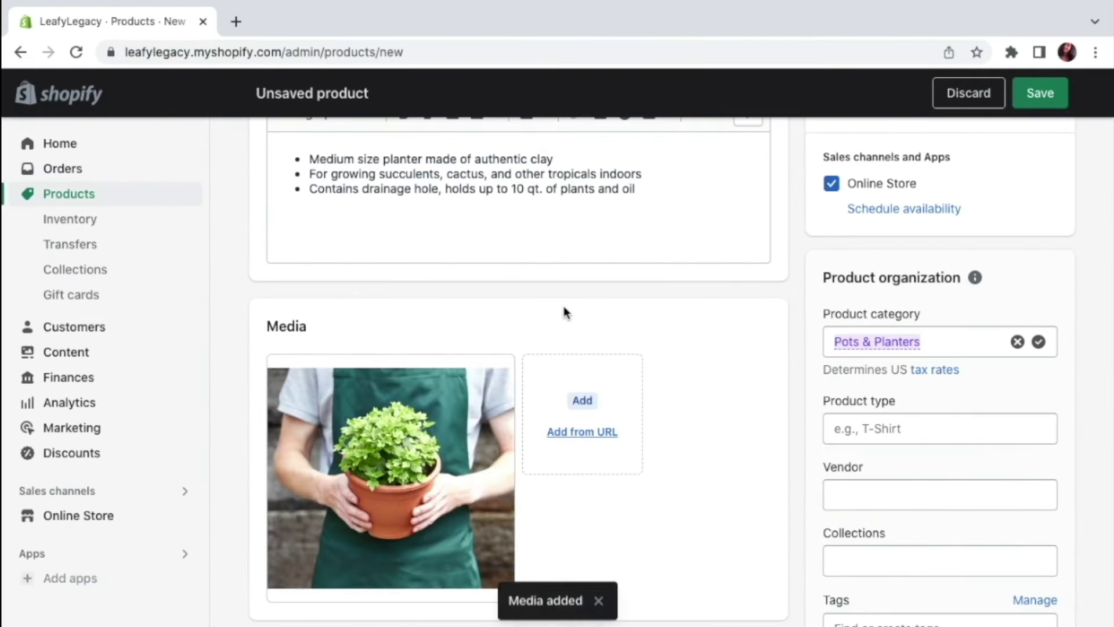
# - Scroll down to the Media section to add the hands-holding-a-potted-plant photo
pyautogui.scroll(-1, 691, 465)
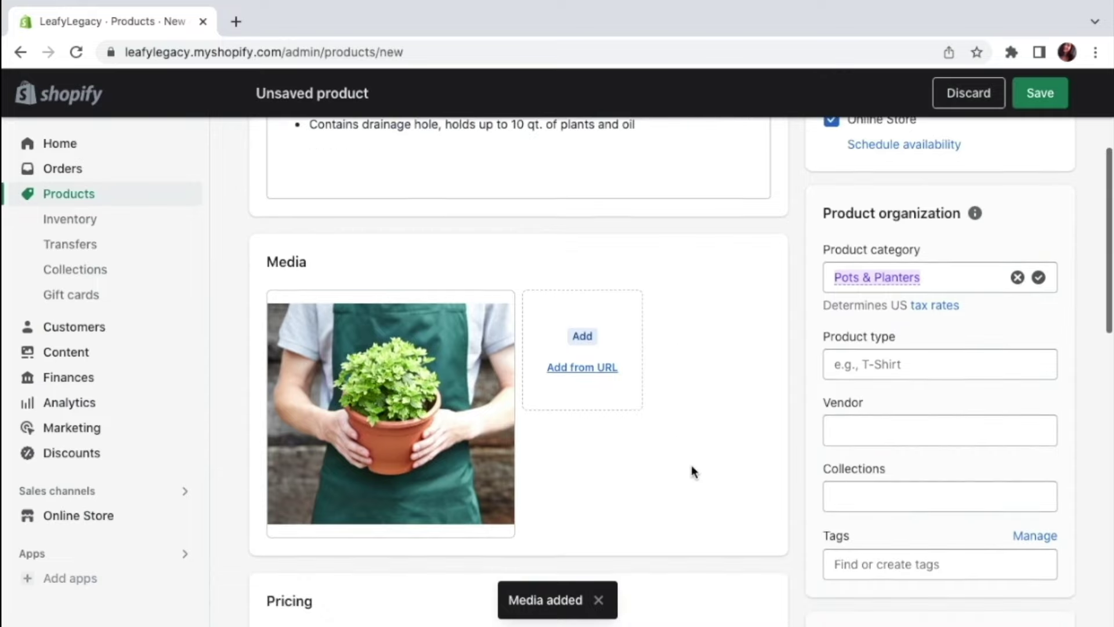
pyautogui.scroll(-4, 691, 465)
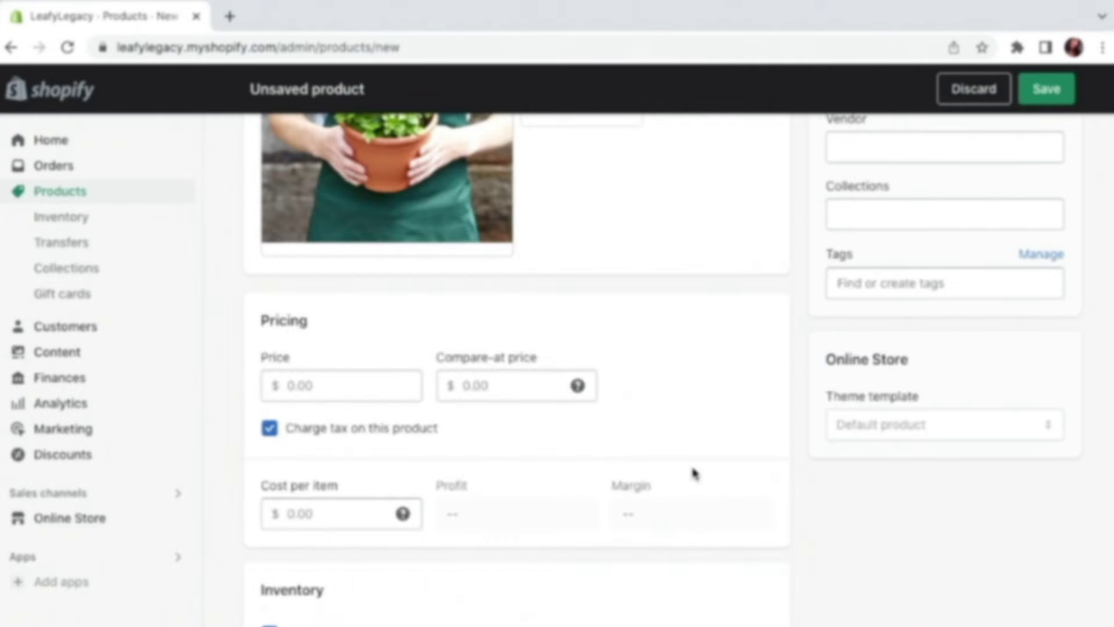
# - Set the price to 7.00, leaving Compare-at price empty after a mistaken entry
pyautogui.click(390, 388)
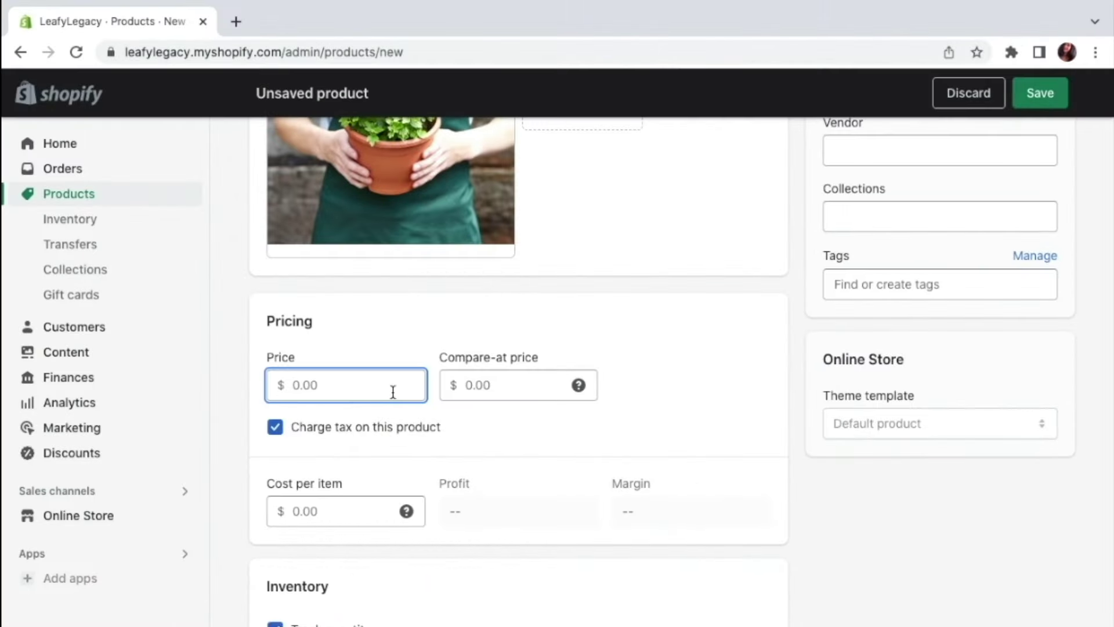
pyautogui.write('7')
pyautogui.press('BackSpace')
pyautogui.write('5')
pyautogui.click(472, 396)
pyautogui.write('7')
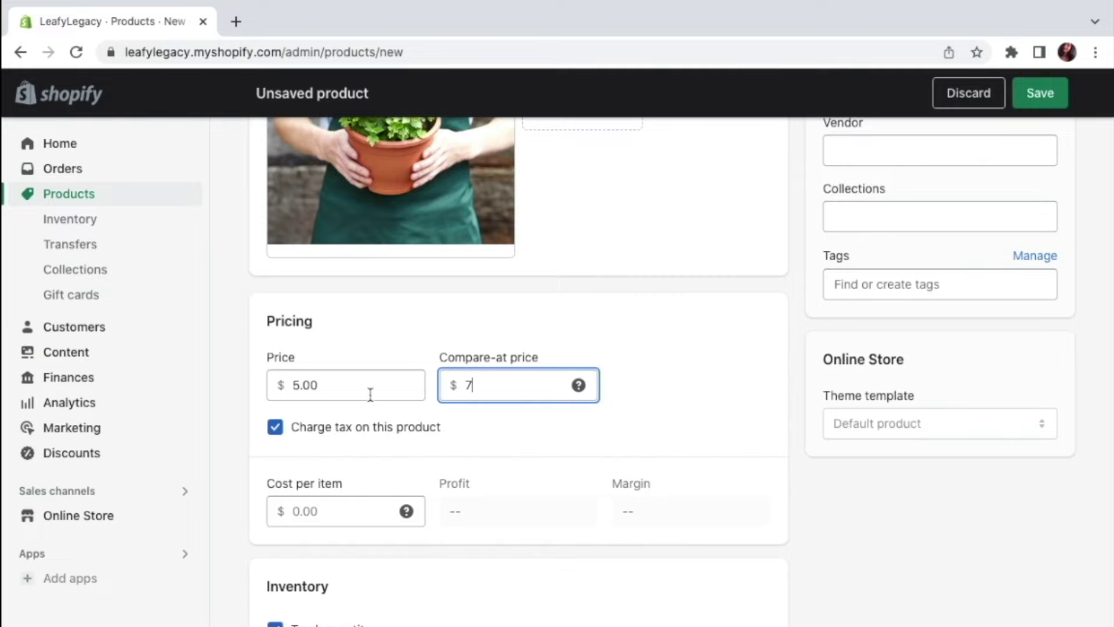
pyautogui.press('BackSpace')
pyautogui.click(342, 364)
pyautogui.click(298, 385)
pyautogui.press('BackSpace')
pyautogui.write('7')
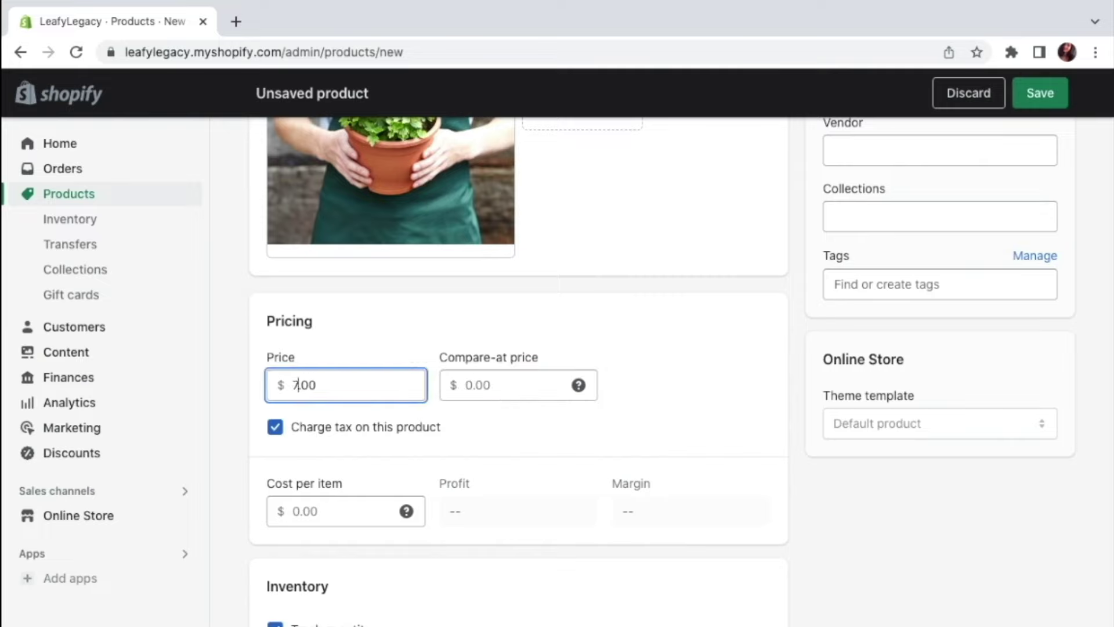
pyautogui.click(404, 355)
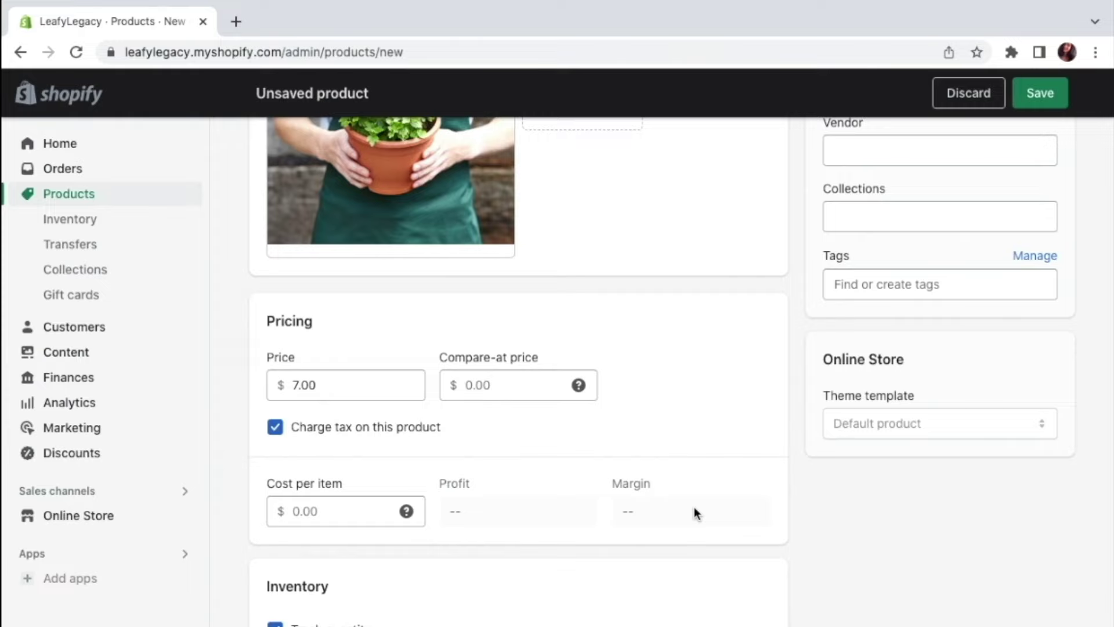
# - Enter 3 as the cost per item, then clear it again
pyautogui.click(326, 512)
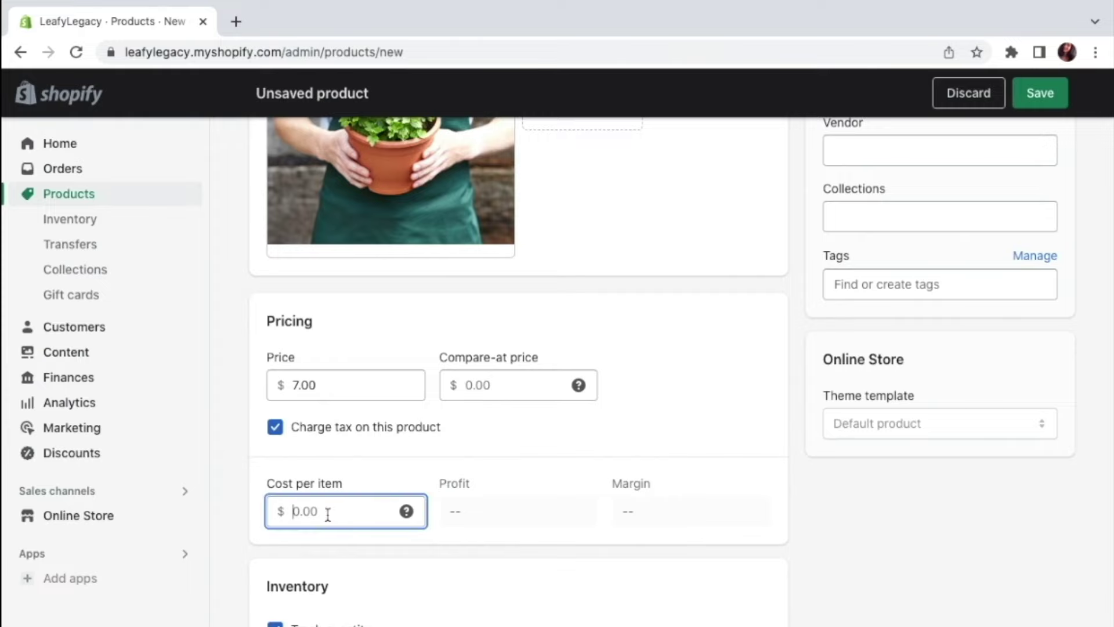
pyautogui.write('3')
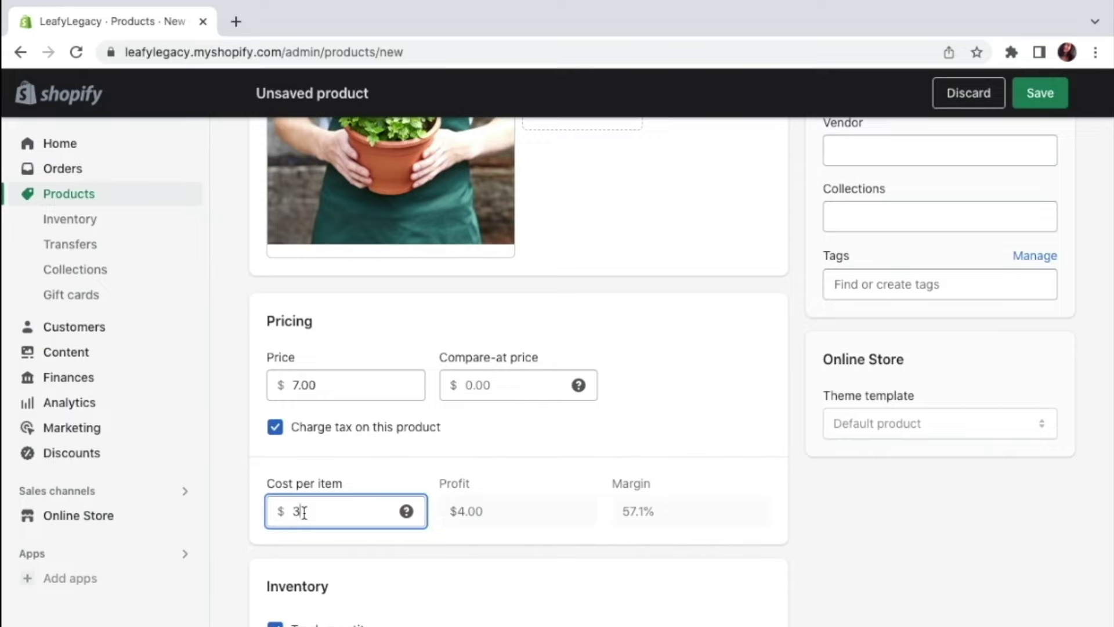
pyautogui.press('BackSpace')
# - Keep quantity tracking on and set the stock quantity to 20
pyautogui.scroll(-2, 559, 572)
pyautogui.scroll(-4, 559, 574)
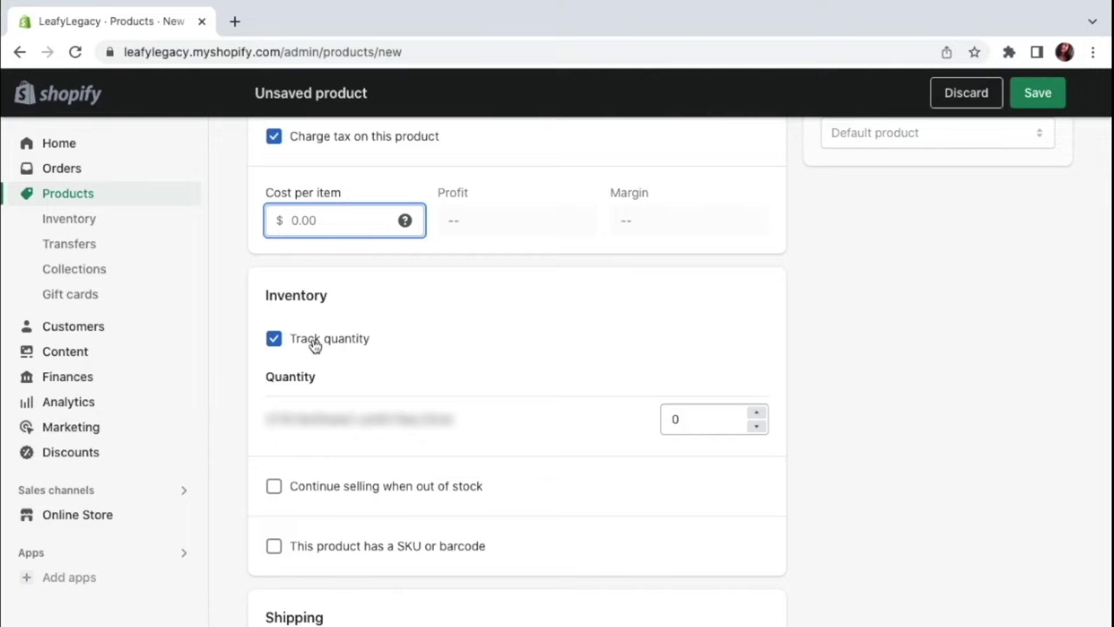
pyautogui.doubleClick(315, 343)
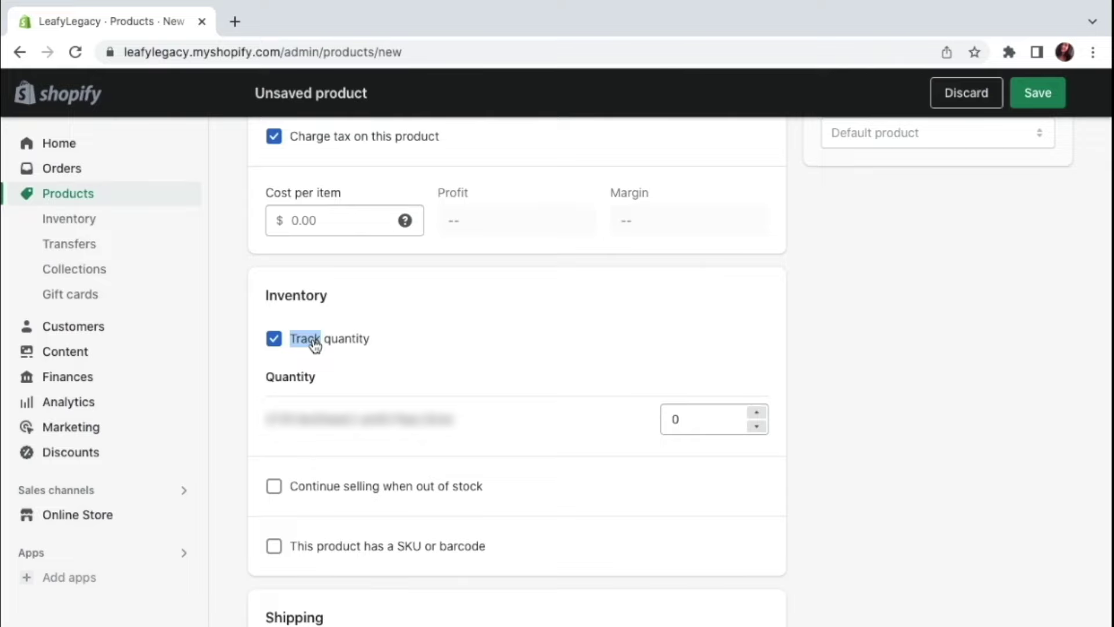
pyautogui.click(678, 418)
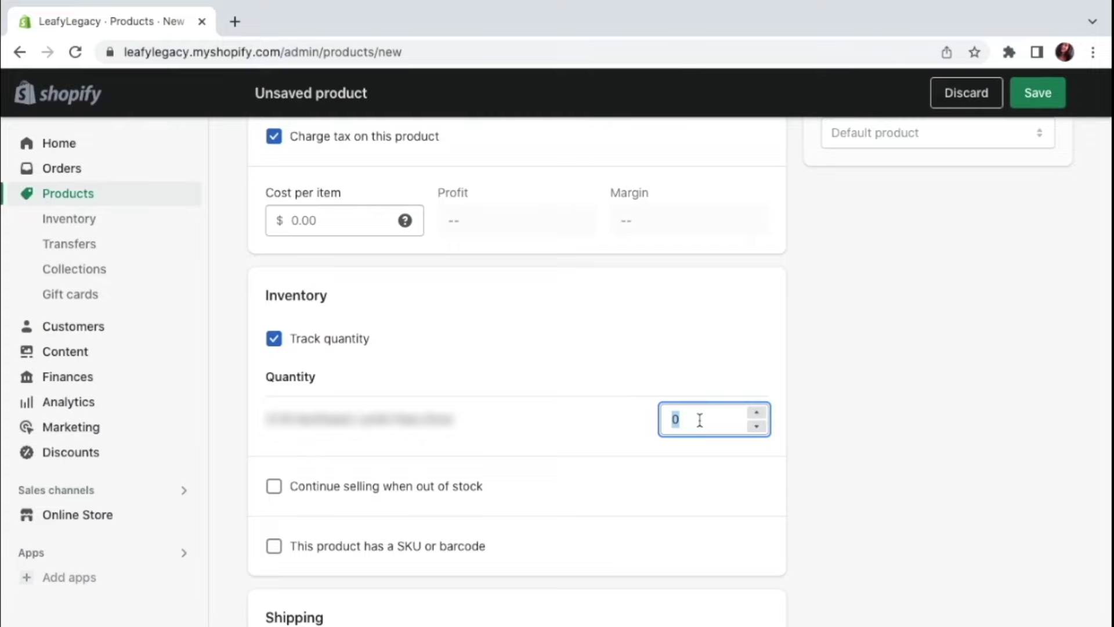
pyautogui.press('BackSpace')
pyautogui.write('20')
# - Leave 'Continue selling when out of stock' off and enable SKU/barcode entry
pyautogui.click(433, 492)
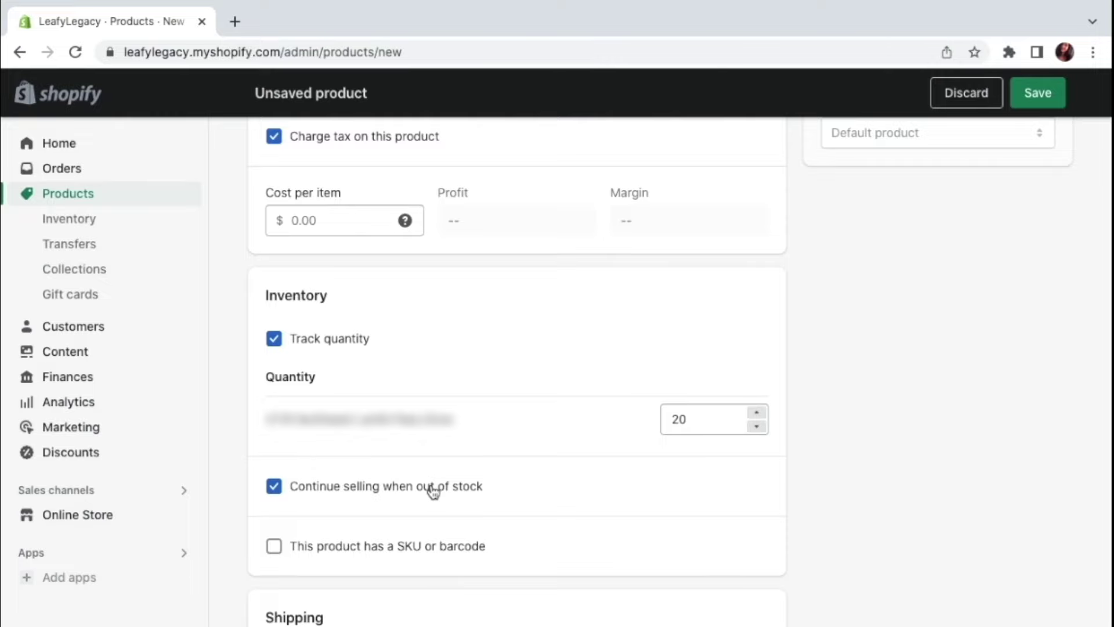
pyautogui.click(433, 491)
pyautogui.click(448, 551)
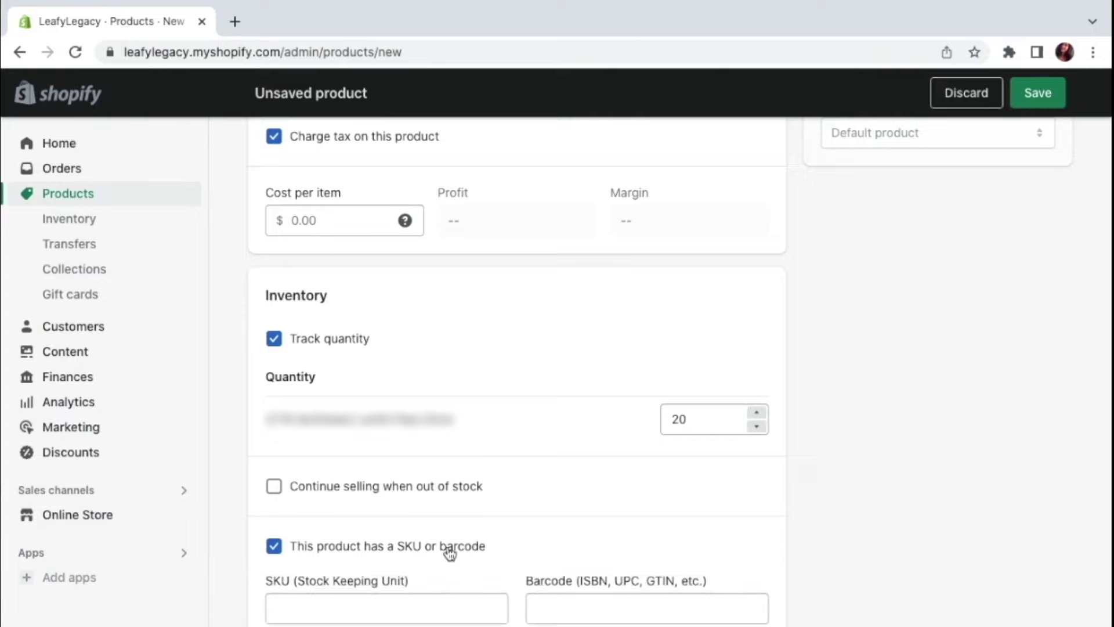
pyautogui.click(407, 552)
pyautogui.scroll(-5, 667, 542)
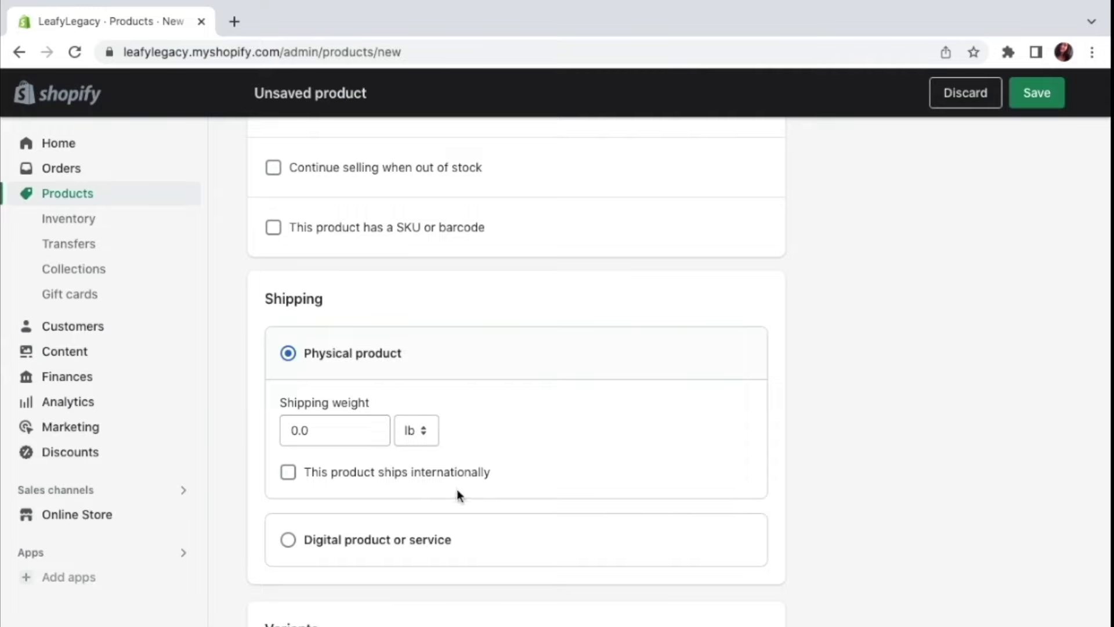
pyautogui.click(348, 430)
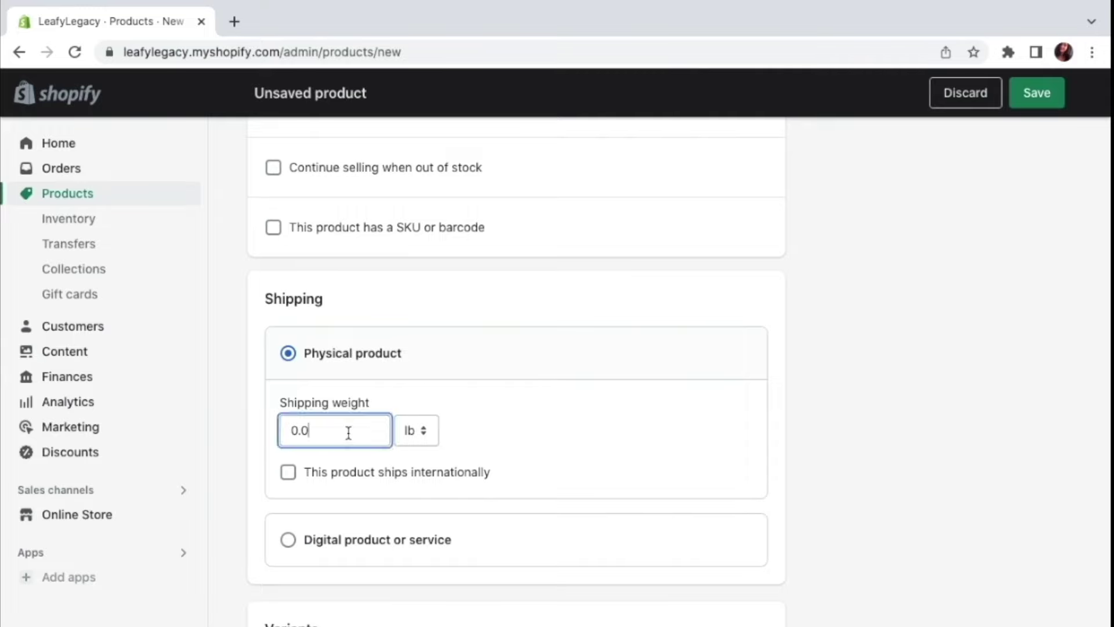
pyautogui.click(416, 432)
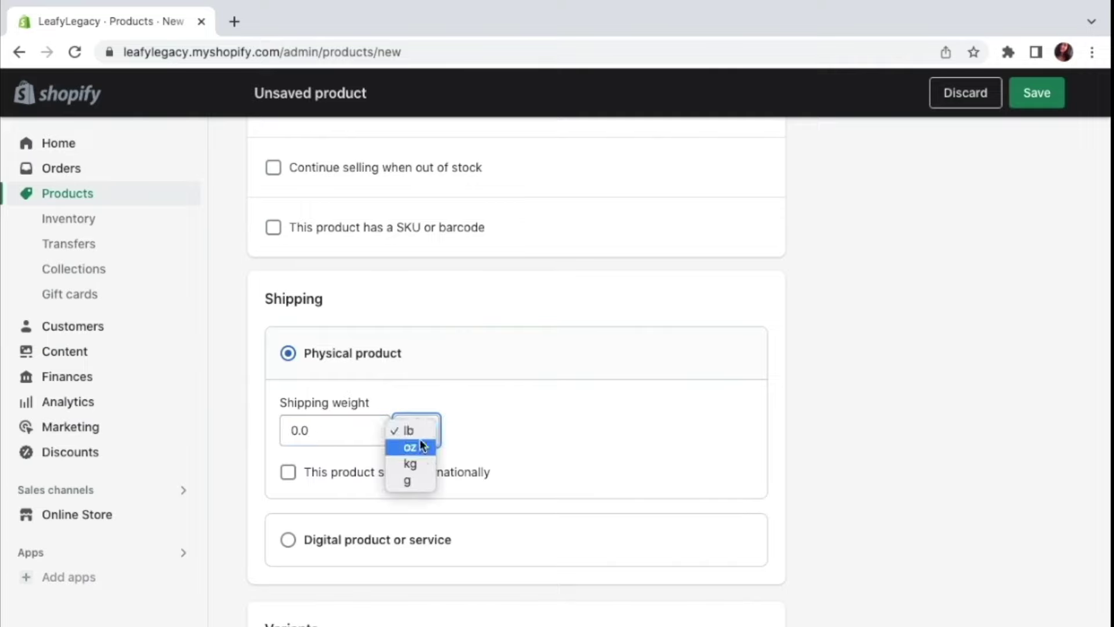
pyautogui.click(431, 431)
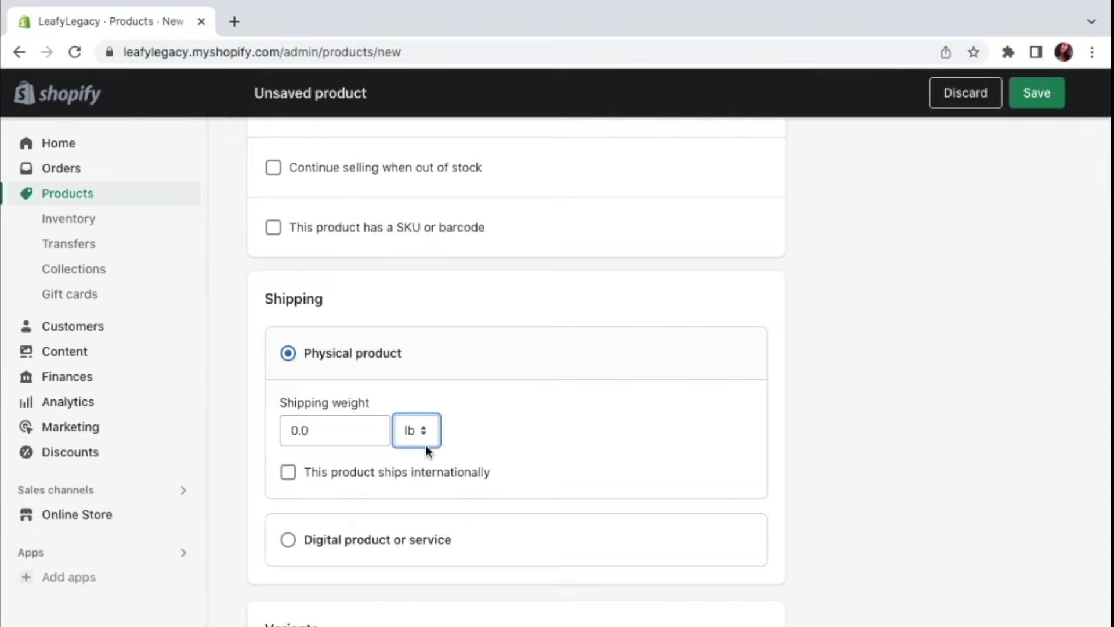
pyautogui.scroll(-1, 426, 444)
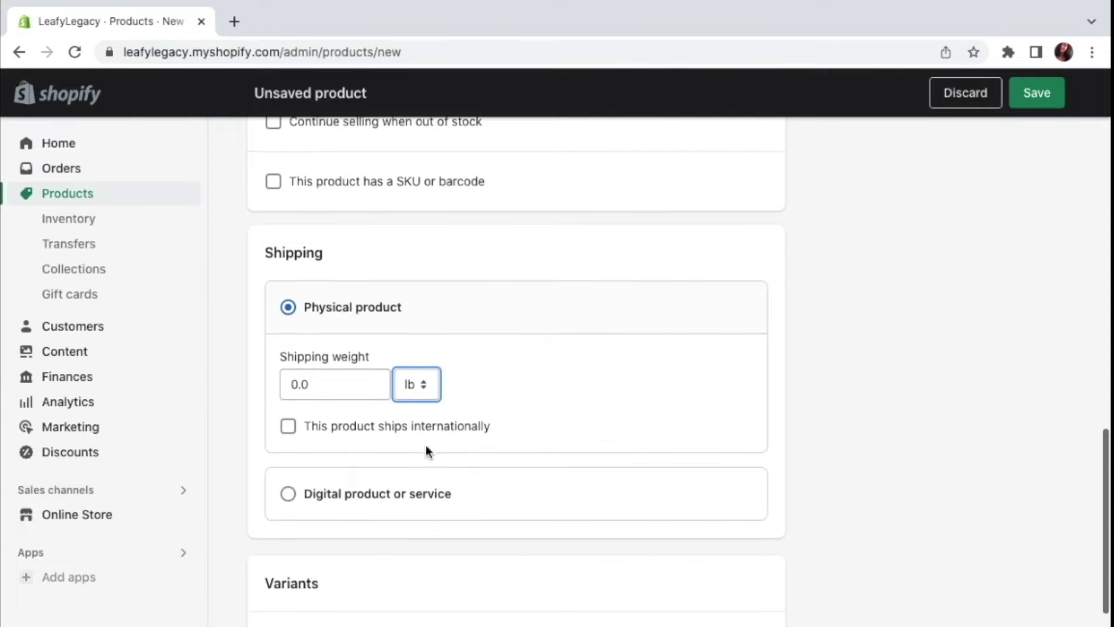
pyautogui.click(386, 432)
pyautogui.scroll(-2, 531, 454)
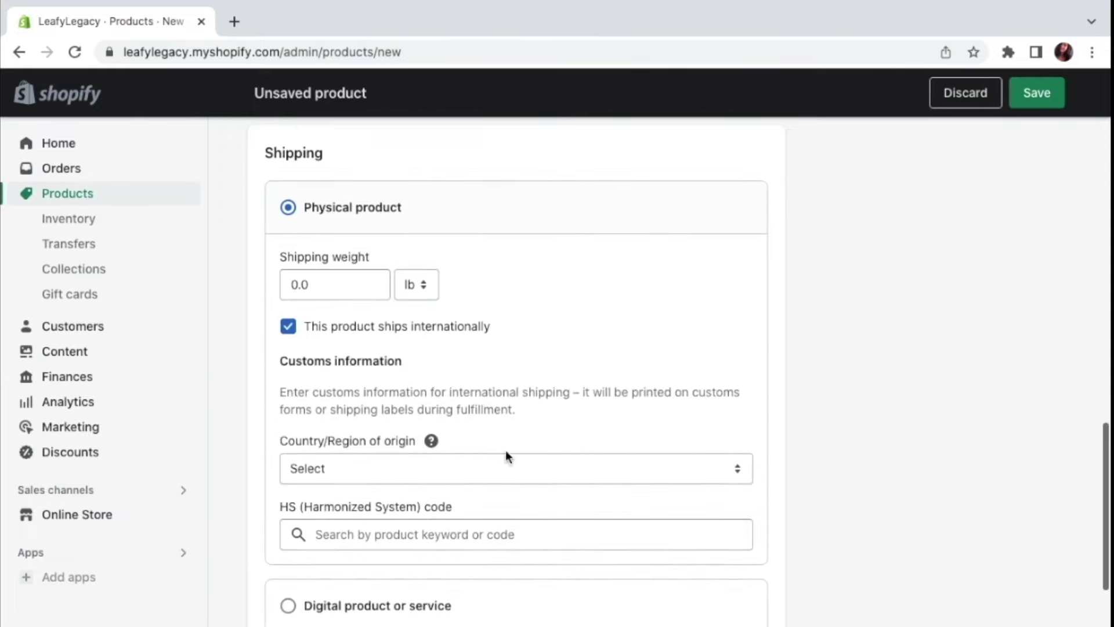
pyautogui.click(361, 326)
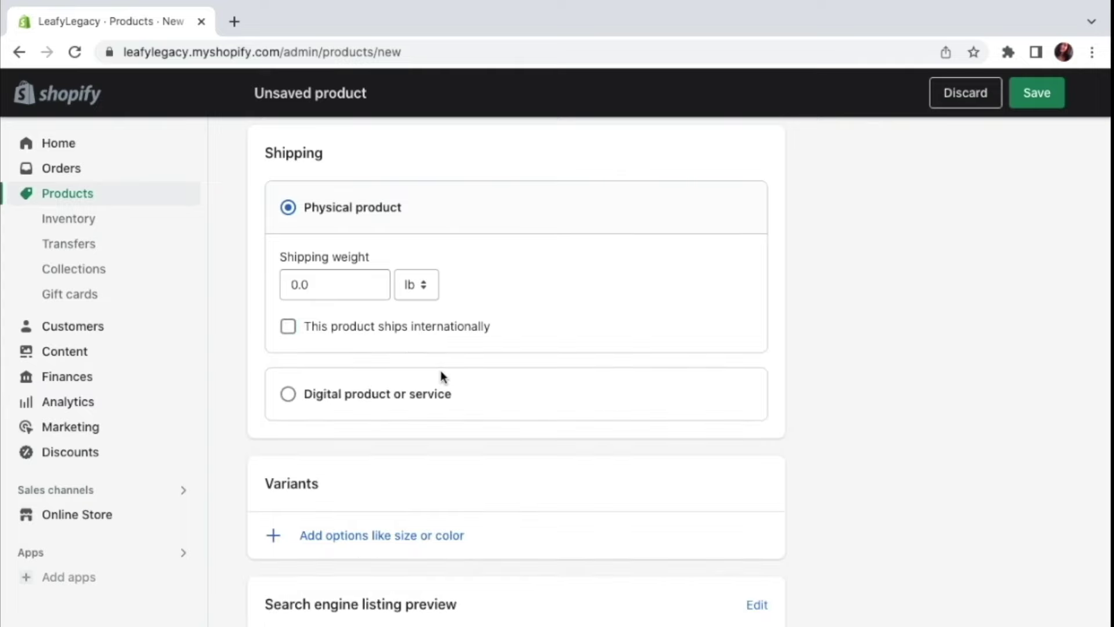
pyautogui.click(411, 394)
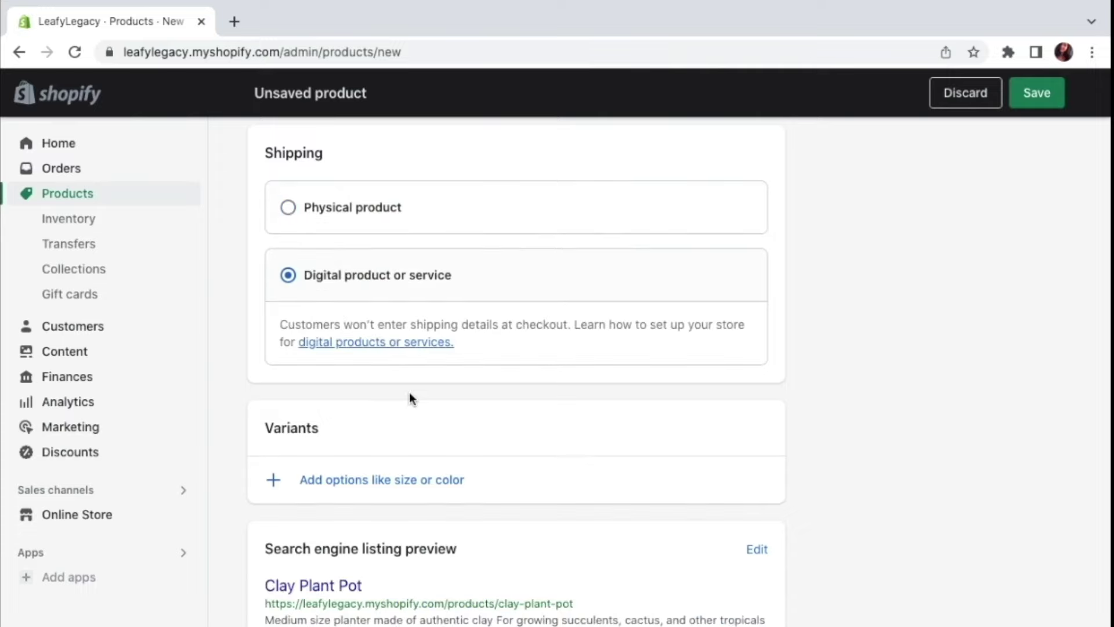
pyautogui.scroll(1, 409, 398)
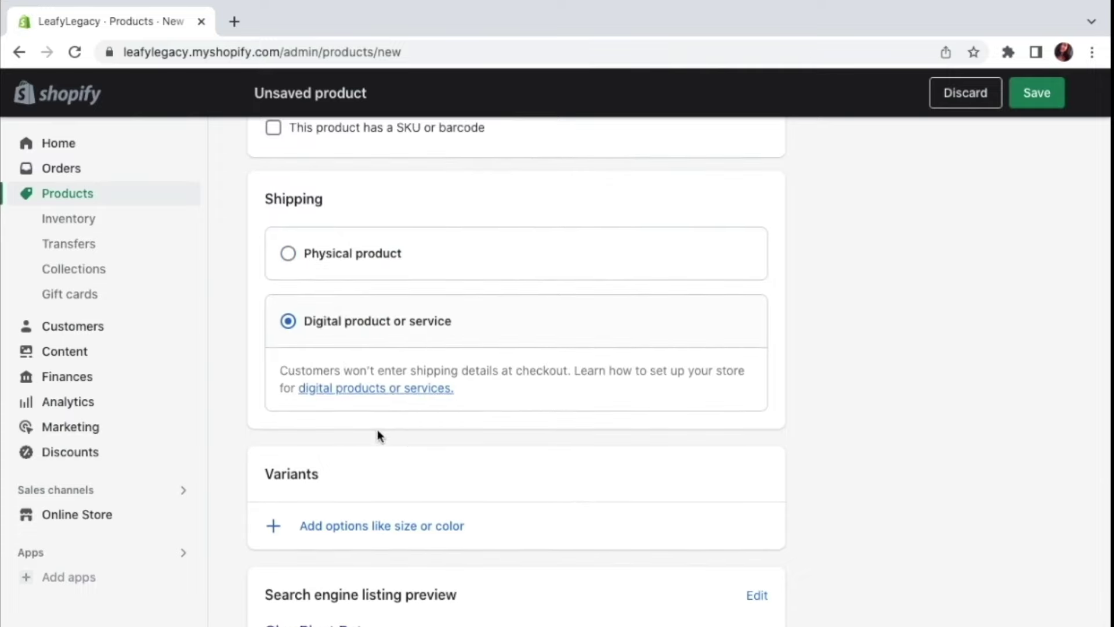
pyautogui.click(381, 253)
pyautogui.scroll(-4, 493, 405)
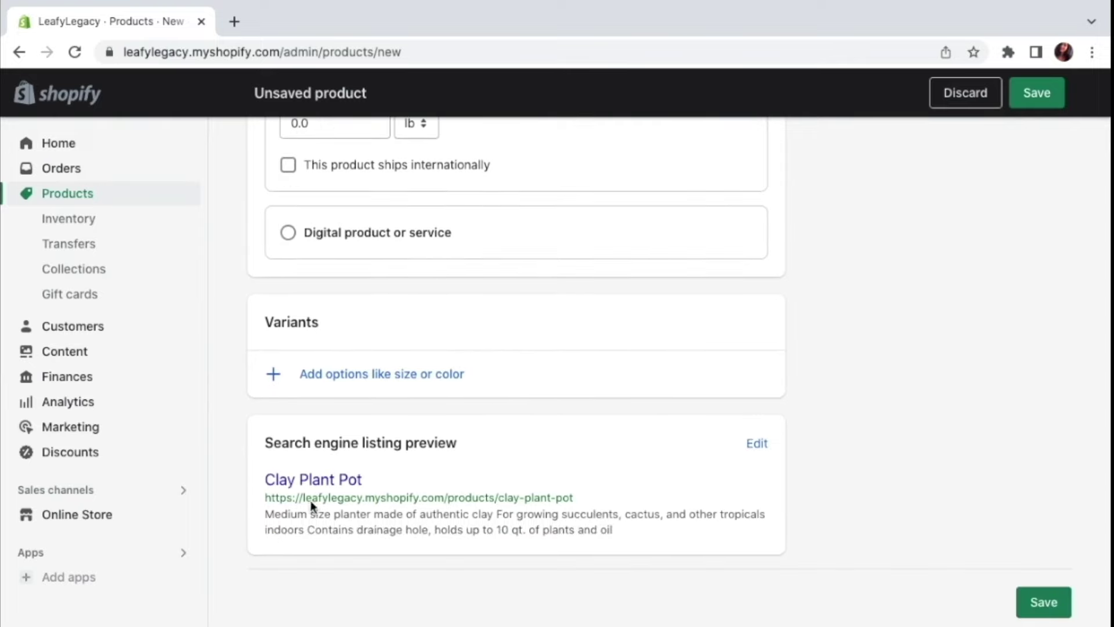
pyautogui.click(296, 371)
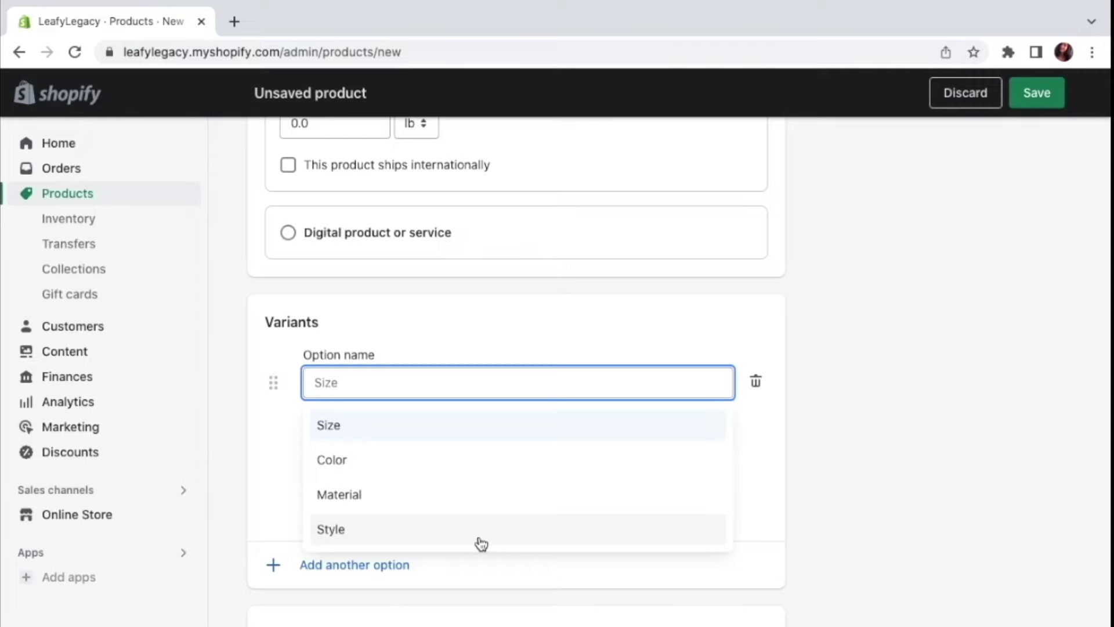
# - Name the option Size with values Small and Medium, then create the variants
pyautogui.click(513, 431)
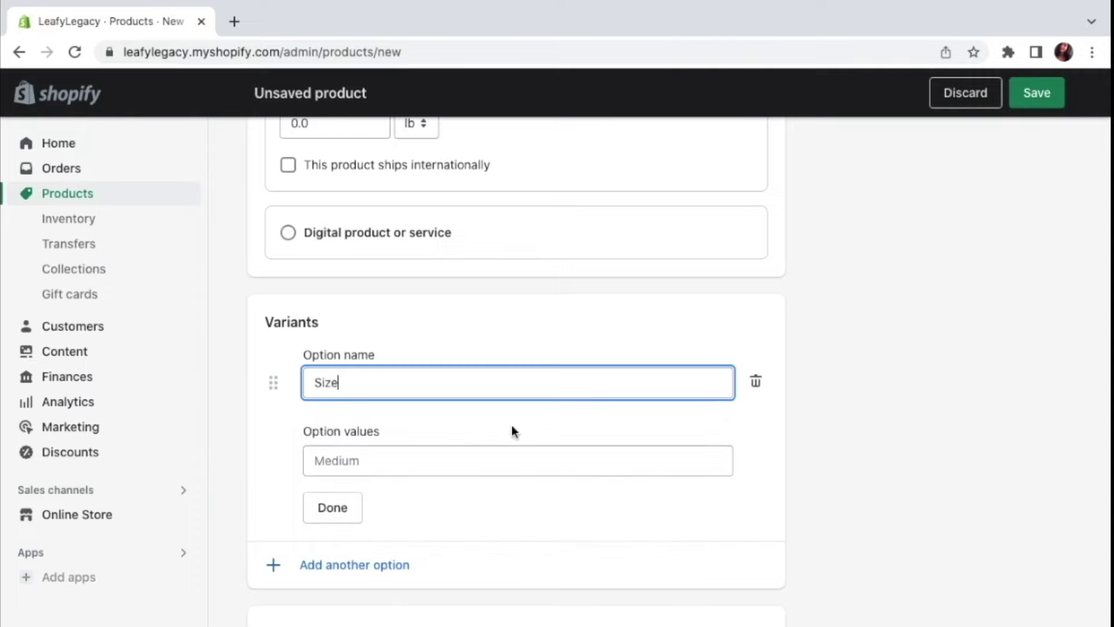
pyautogui.click(489, 456)
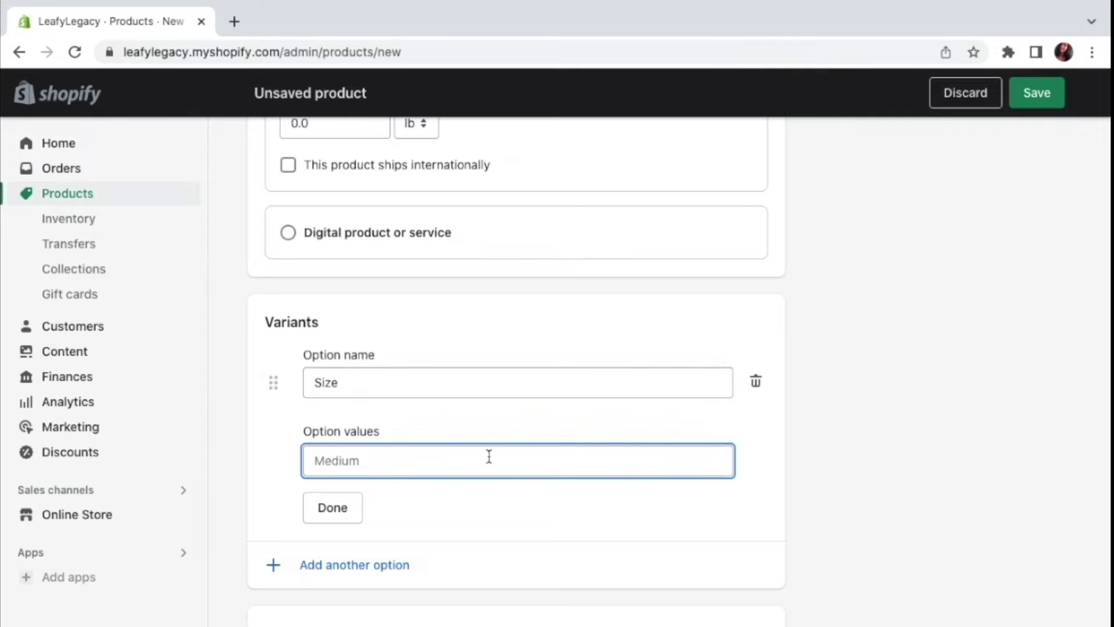
pyautogui.write('Sa')
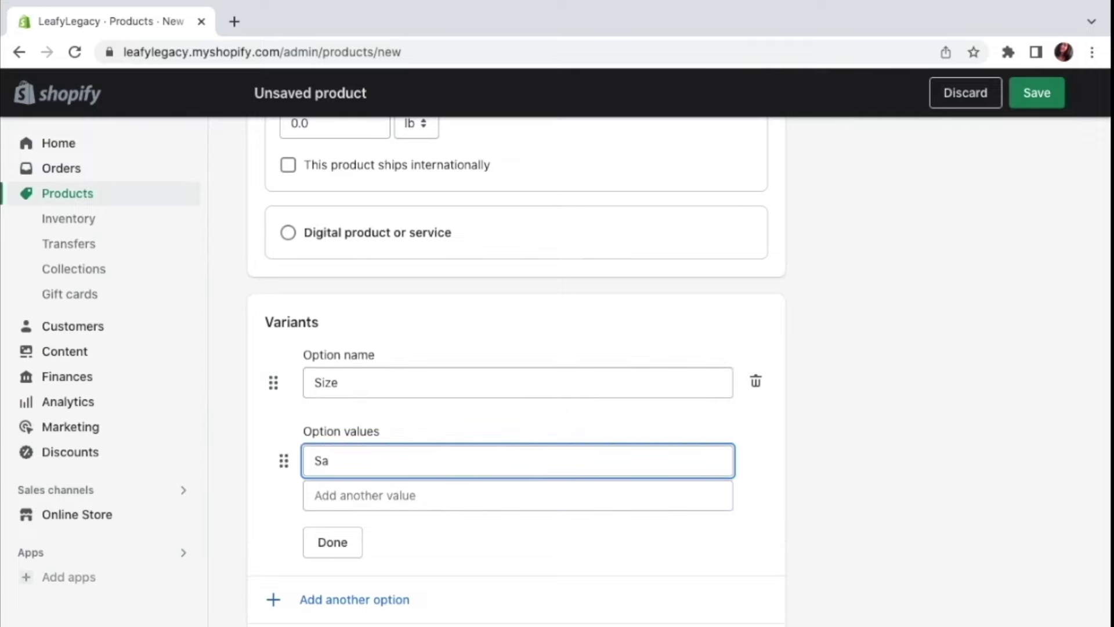
pyautogui.press('BackSpace')
pyautogui.write('mall')
pyautogui.click(503, 491)
pyautogui.write('Medium')
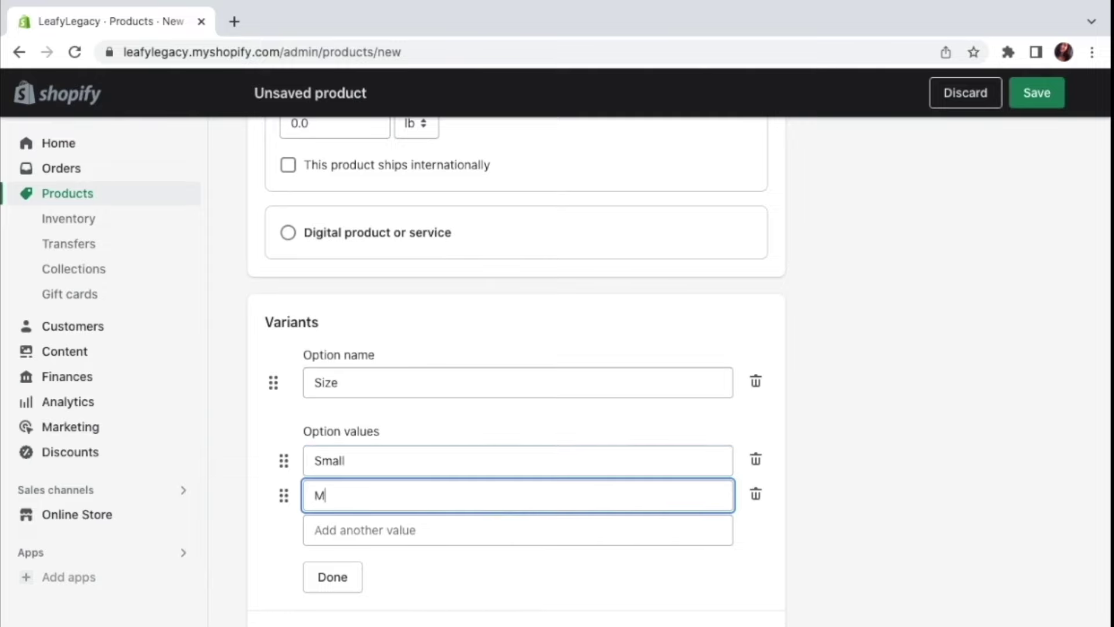
pyautogui.click(333, 576)
# - Change the Medium variant's price to 9.00 and raise the Small variant's quantity by three
pyautogui.scroll(-1, 805, 436)
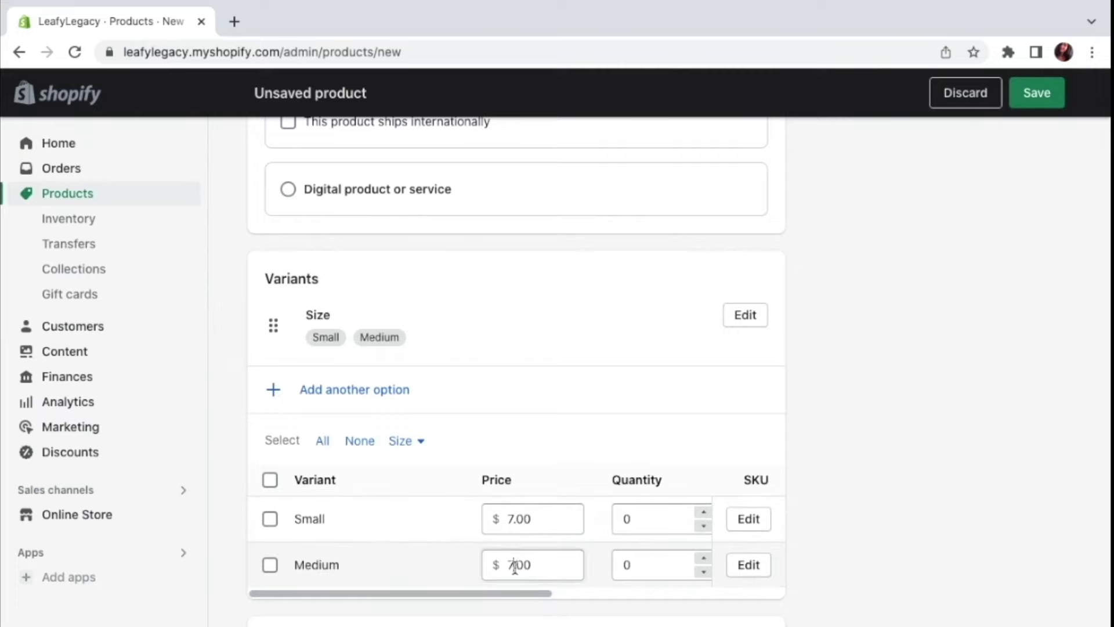
pyautogui.click(542, 566)
pyautogui.press('BackSpace')
pyautogui.write('9')
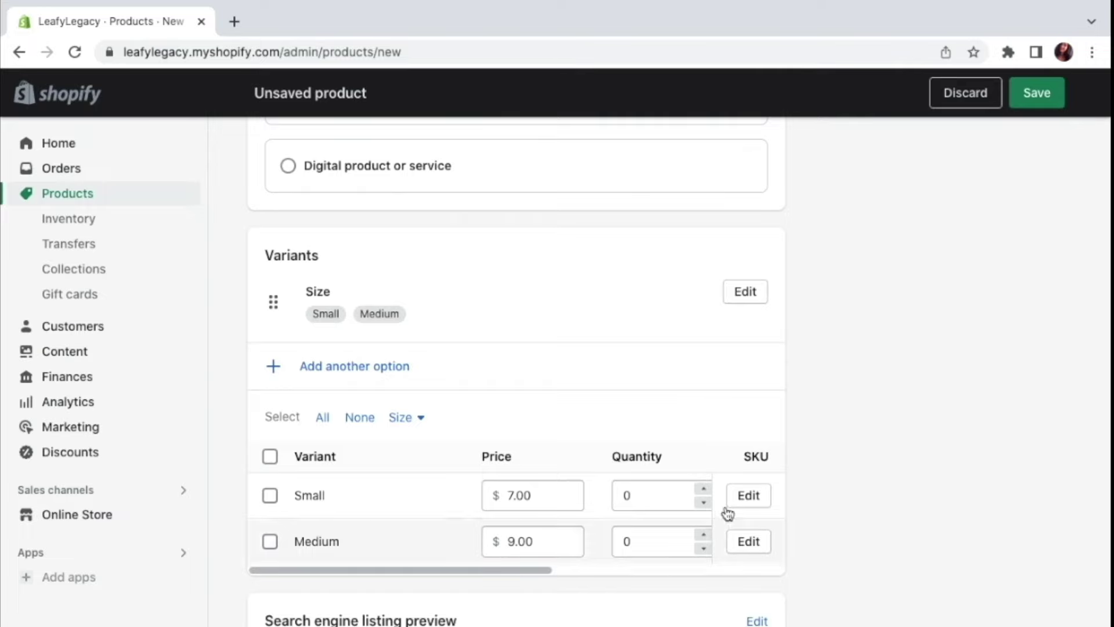
pyautogui.click(704, 491)
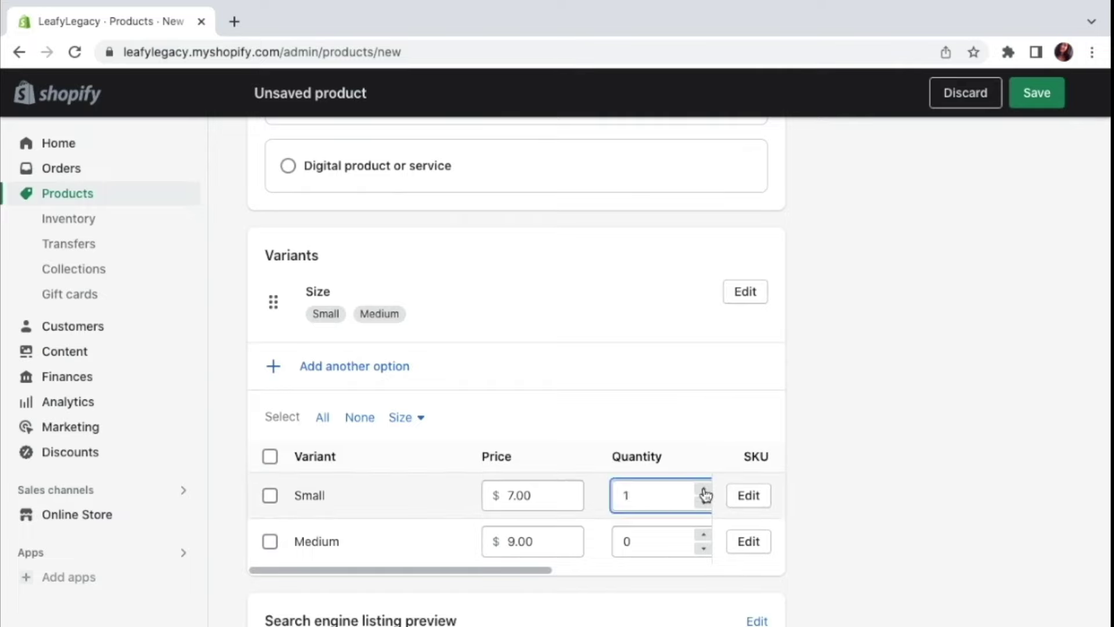
pyautogui.click(704, 491)
pyautogui.click(704, 491)
pyautogui.click(704, 491)
pyautogui.click(704, 491)
pyautogui.click(704, 490)
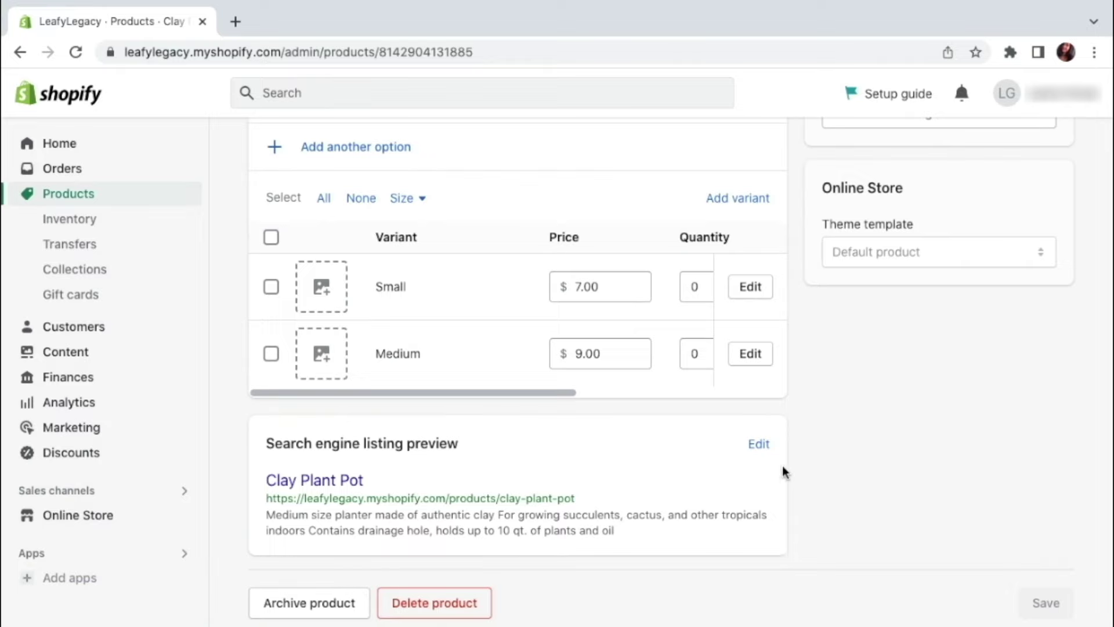
# - Set the SEO title 'Clay Pot, Plants, Gardening - LeafyLegacy' and a handmade clay pots meta description, then save
pyautogui.click(760, 444)
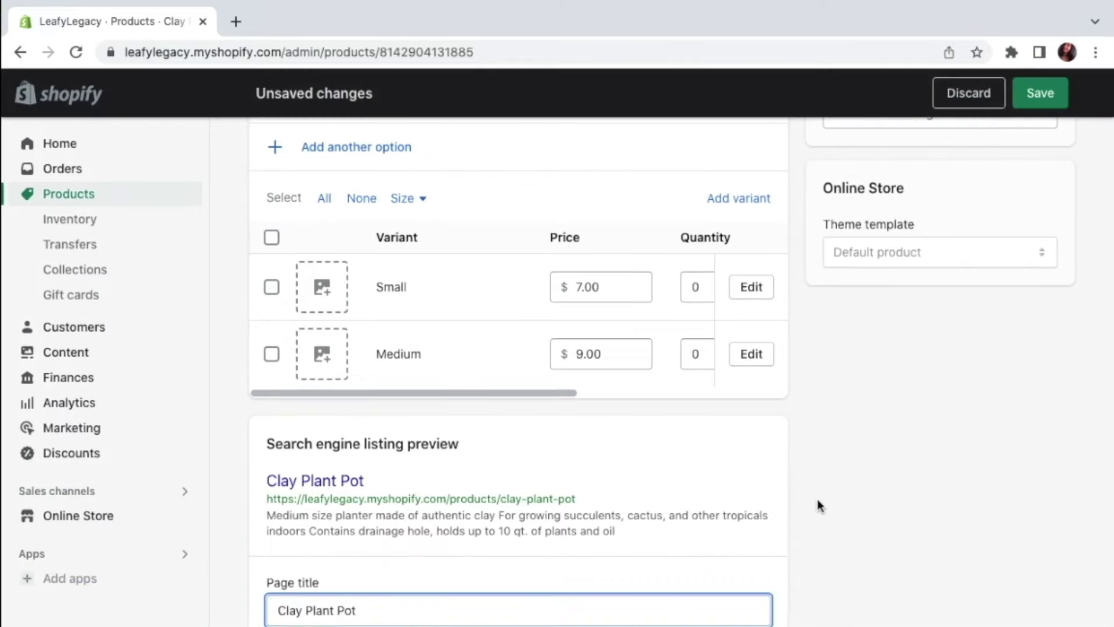
pyautogui.scroll(-3, 817, 499)
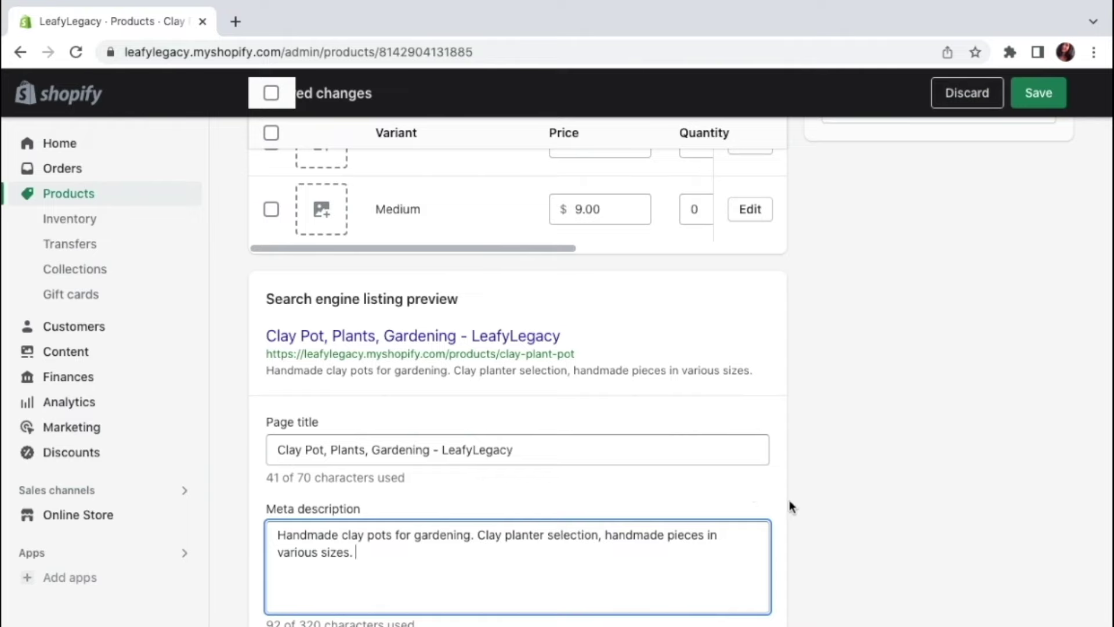
pyautogui.click(789, 502)
pyautogui.scroll(-2, 795, 502)
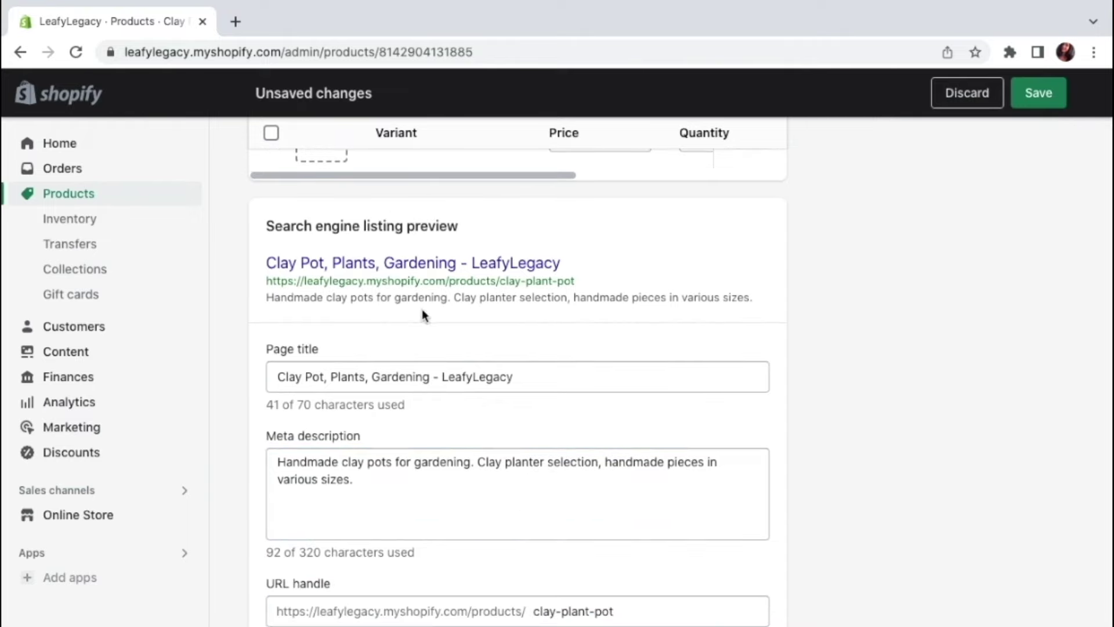
pyautogui.scroll(-2, 755, 514)
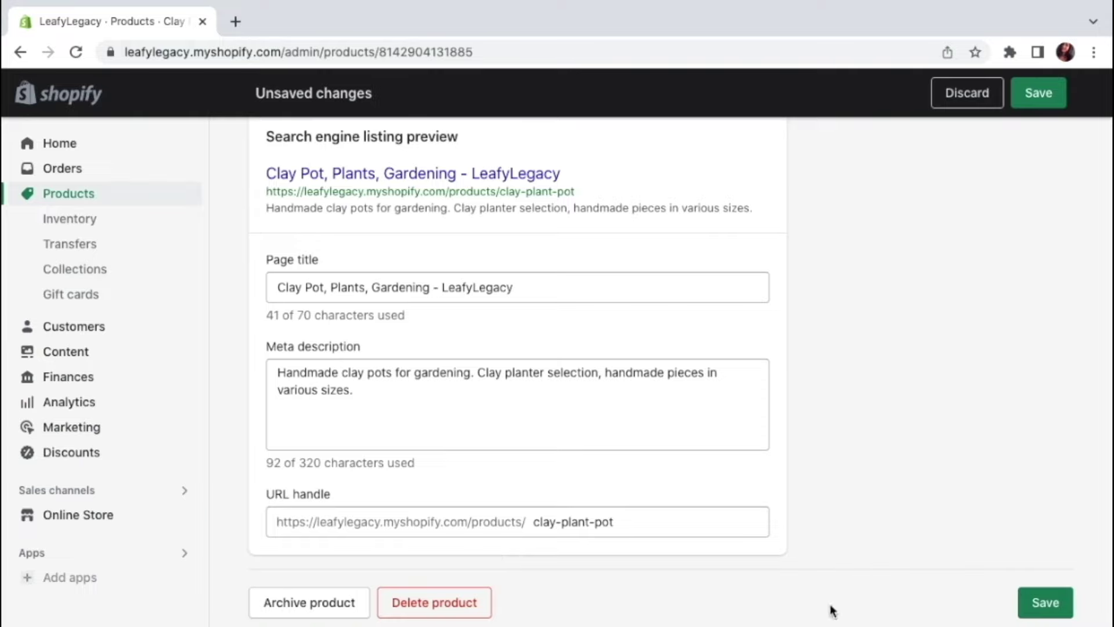
pyautogui.click(1037, 609)
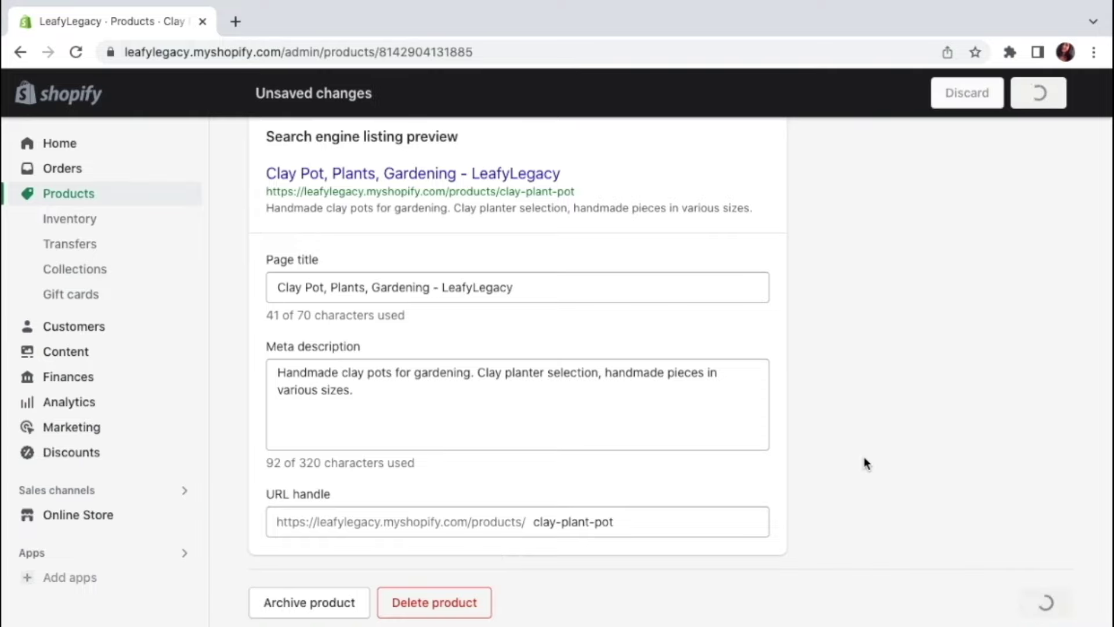
# - Assign the potted-plant photo as the Small variant's image
pyautogui.scroll(-15, 864, 458)
pyautogui.scroll(5, 862, 462)
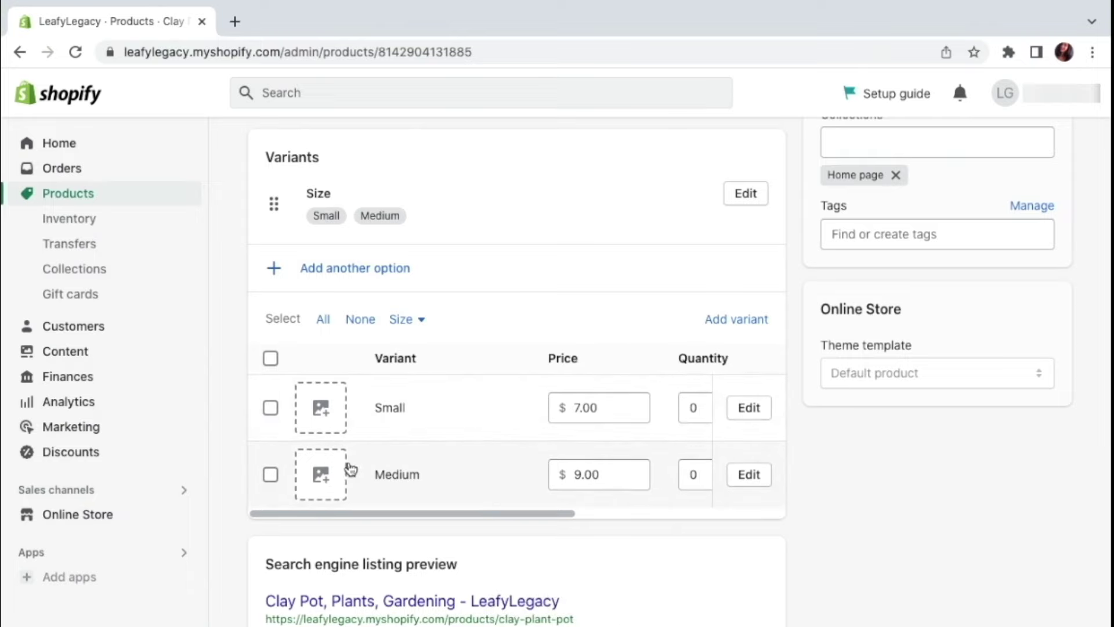
pyautogui.click(323, 408)
pyautogui.click(500, 400)
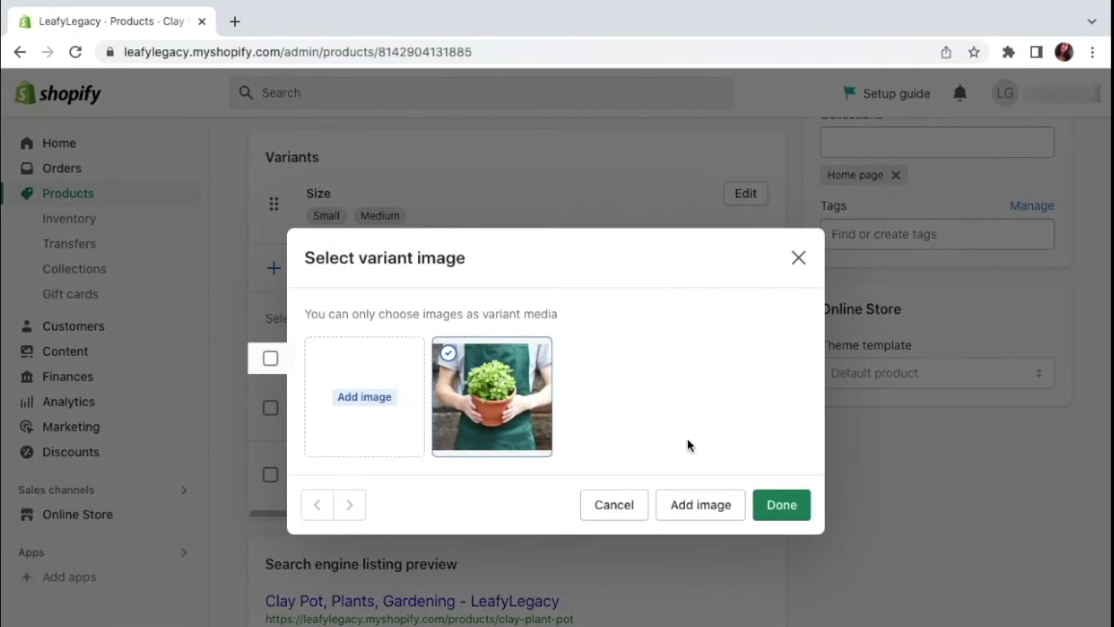
pyautogui.click(780, 505)
# - Assign the same photo to the Medium variant and save the product
pyautogui.click(324, 479)
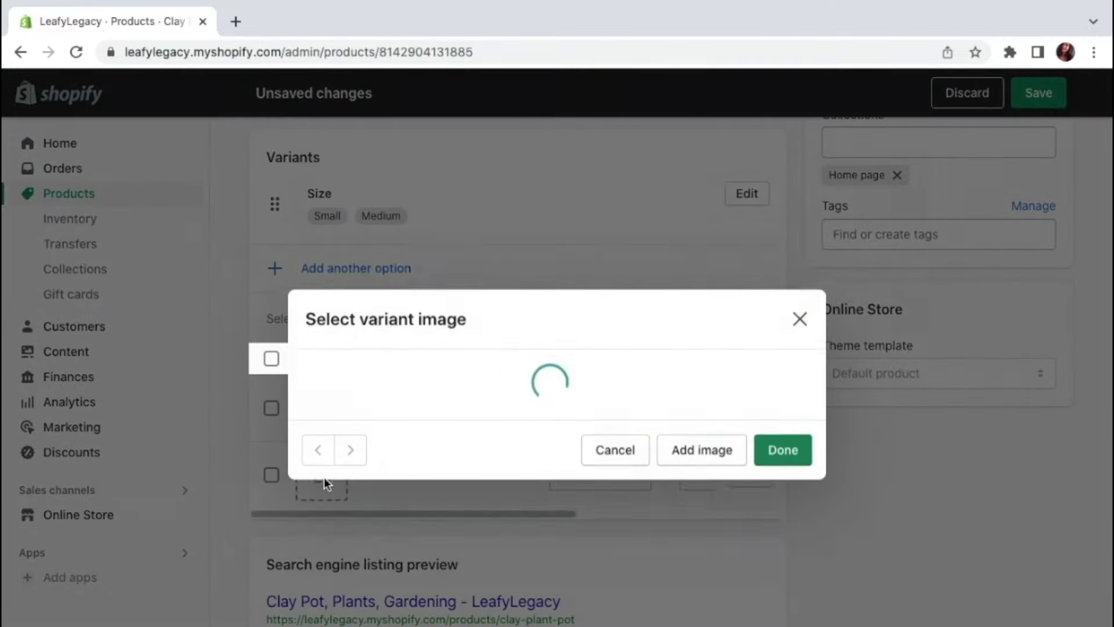
pyautogui.click(493, 400)
pyautogui.click(781, 505)
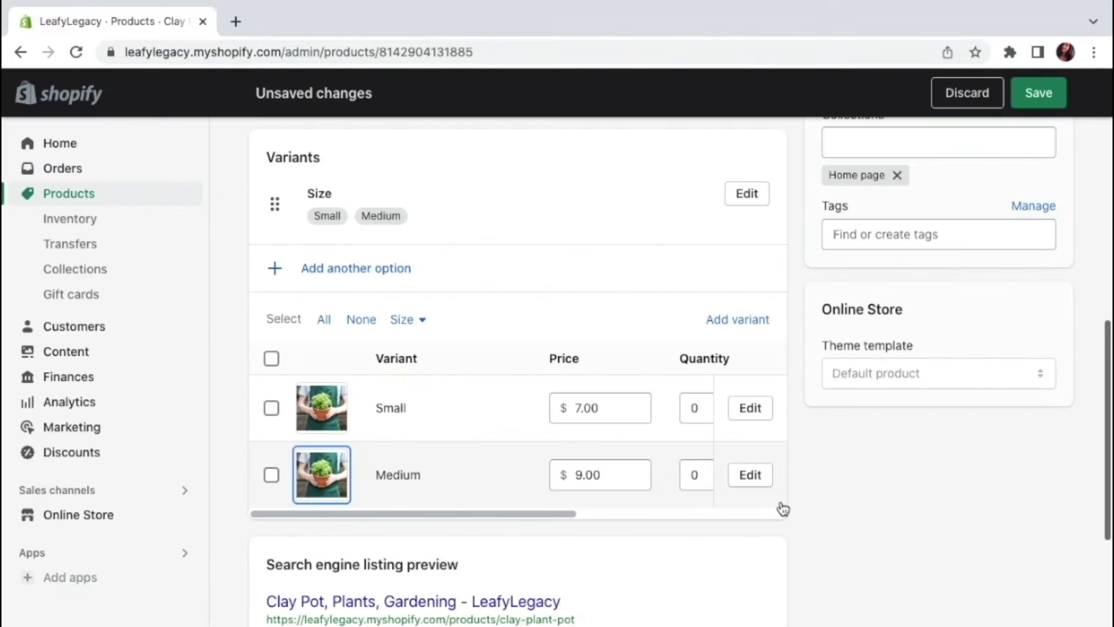
pyautogui.scroll(10, 779, 505)
pyautogui.click(1039, 94)
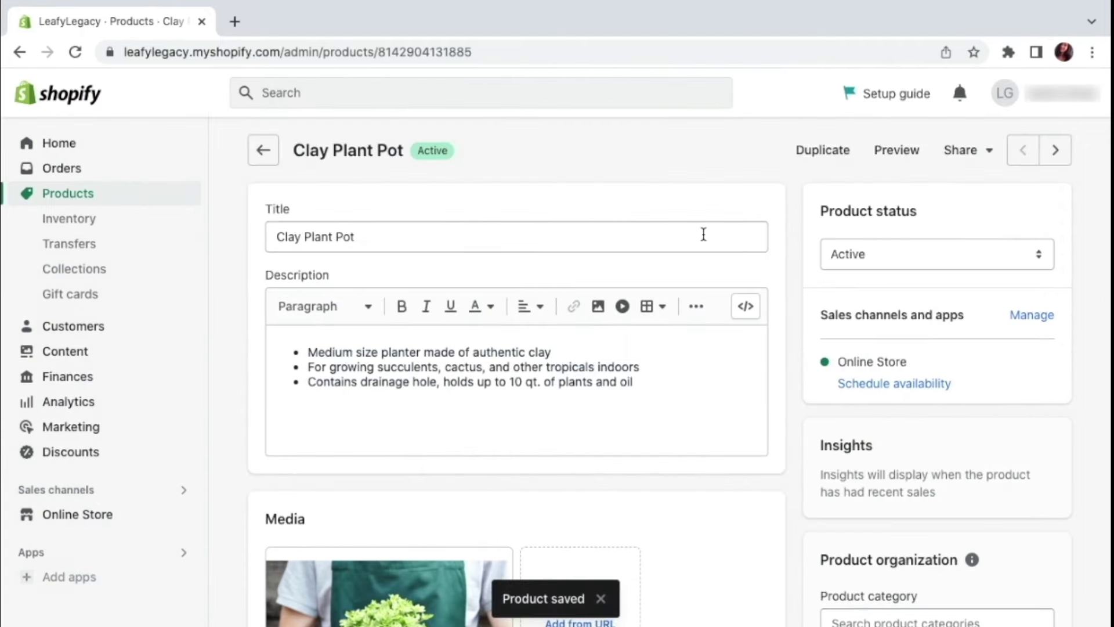
# - Switch the status to Draft and back to Active, then return to the Products list
pyautogui.click(879, 258)
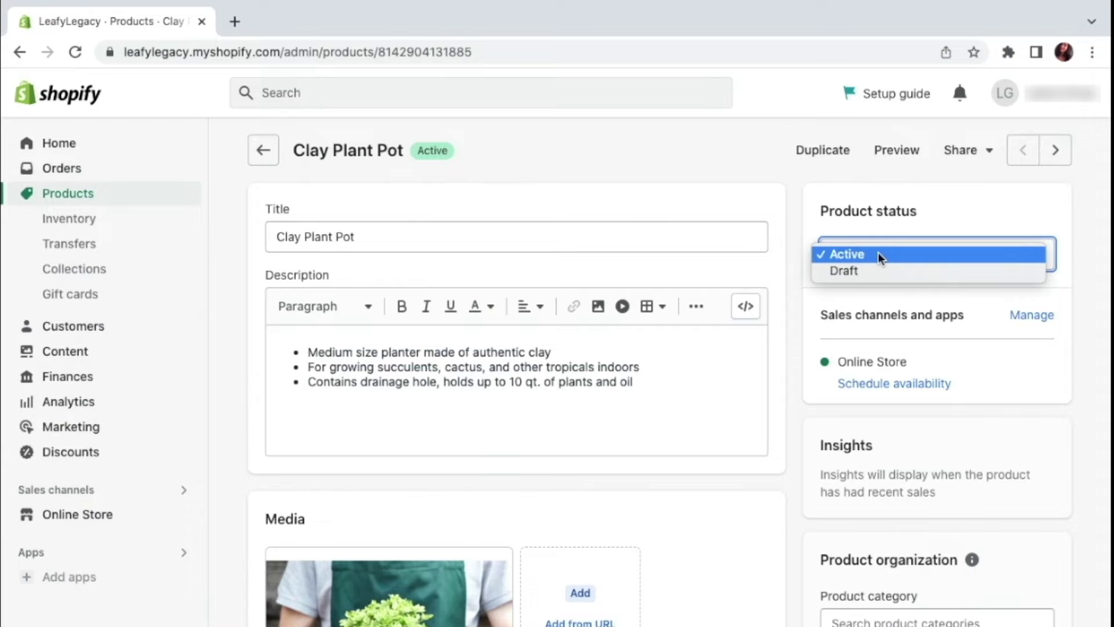
pyautogui.click(881, 269)
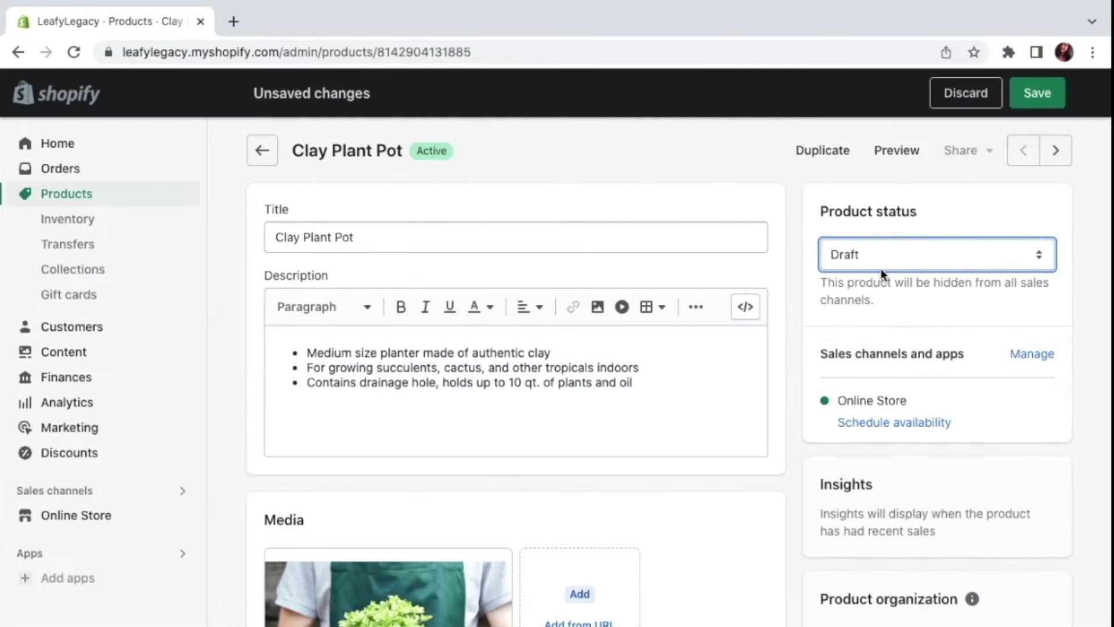
pyautogui.click(873, 261)
pyautogui.click(871, 256)
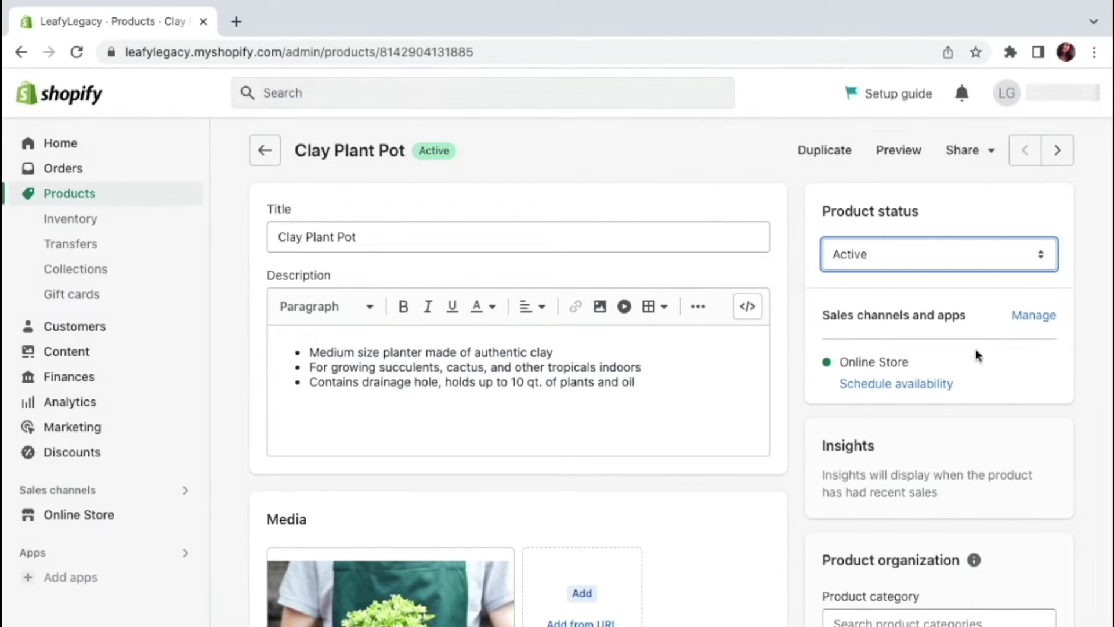
pyautogui.click(266, 151)
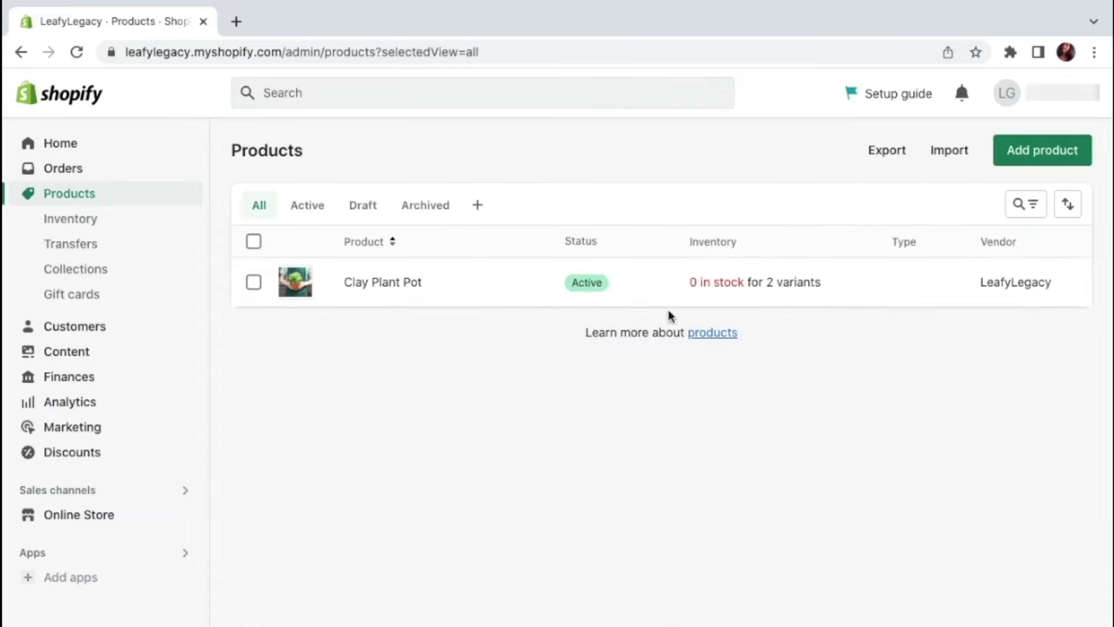